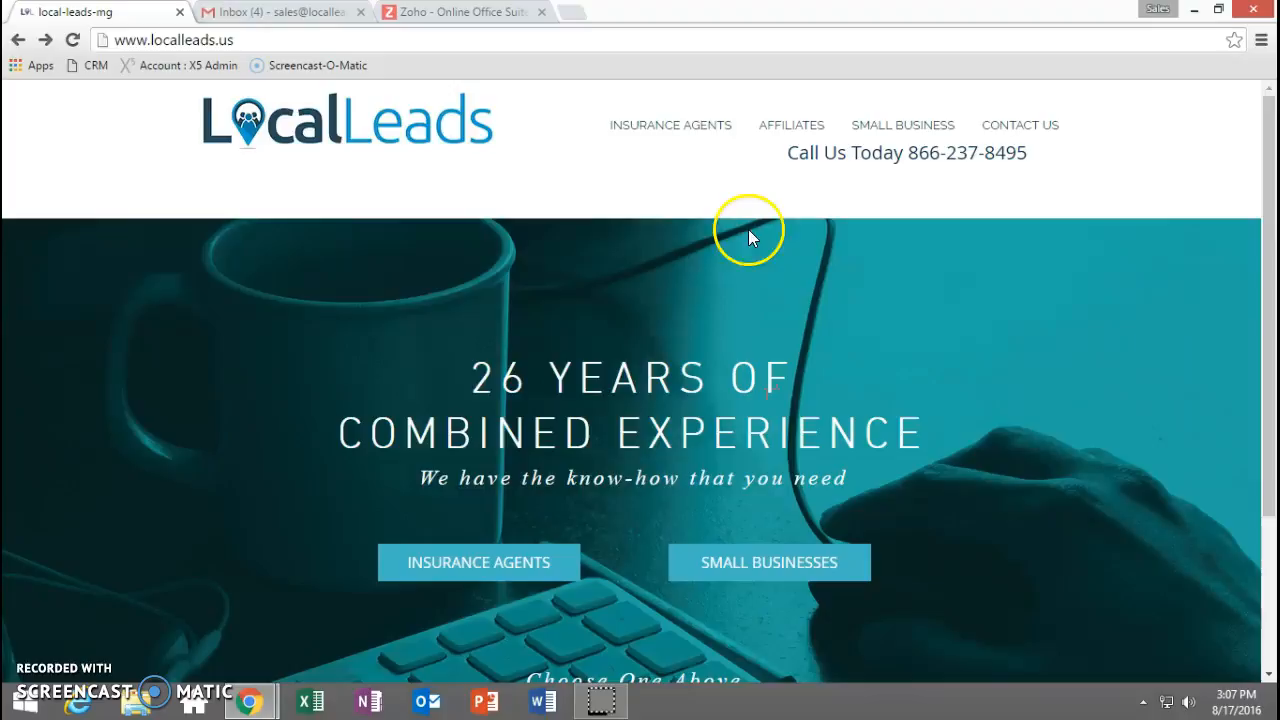
Step: Sign in to Zoho with the saved account e-mail and autofilled password
click(447, 14)
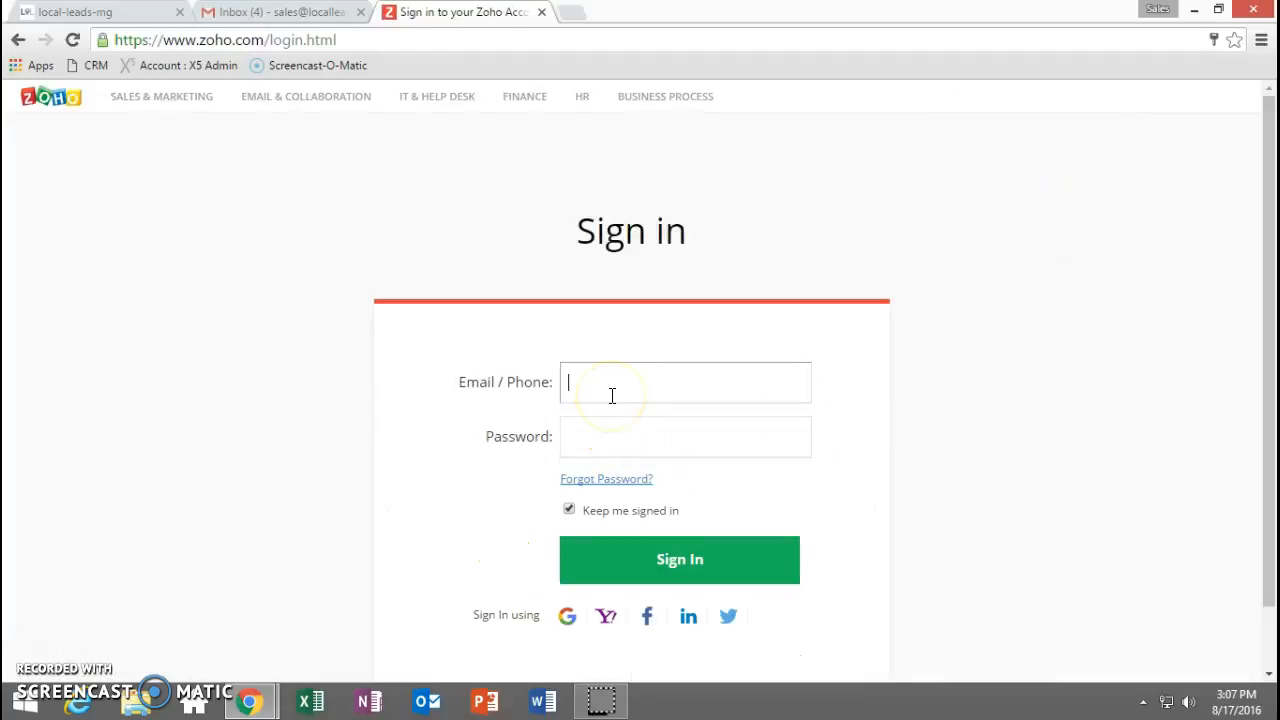
text(sale)
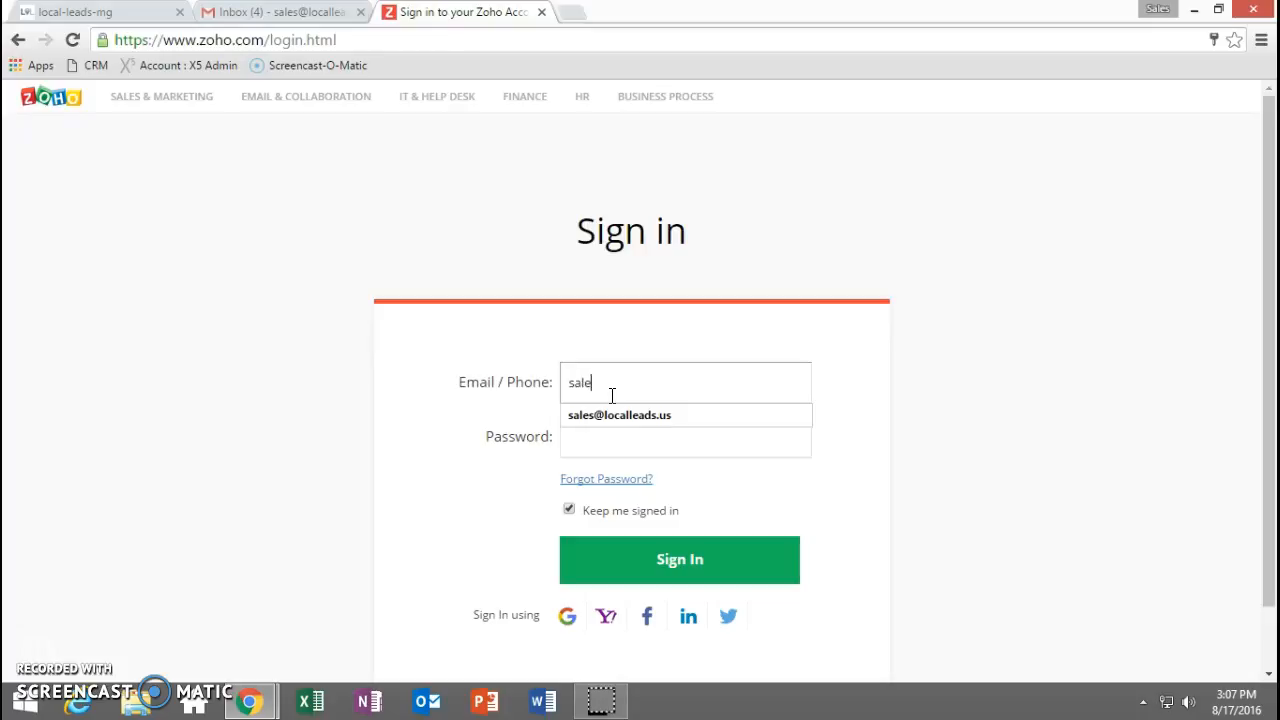
key(Down)
key(Tab)
click(676, 557)
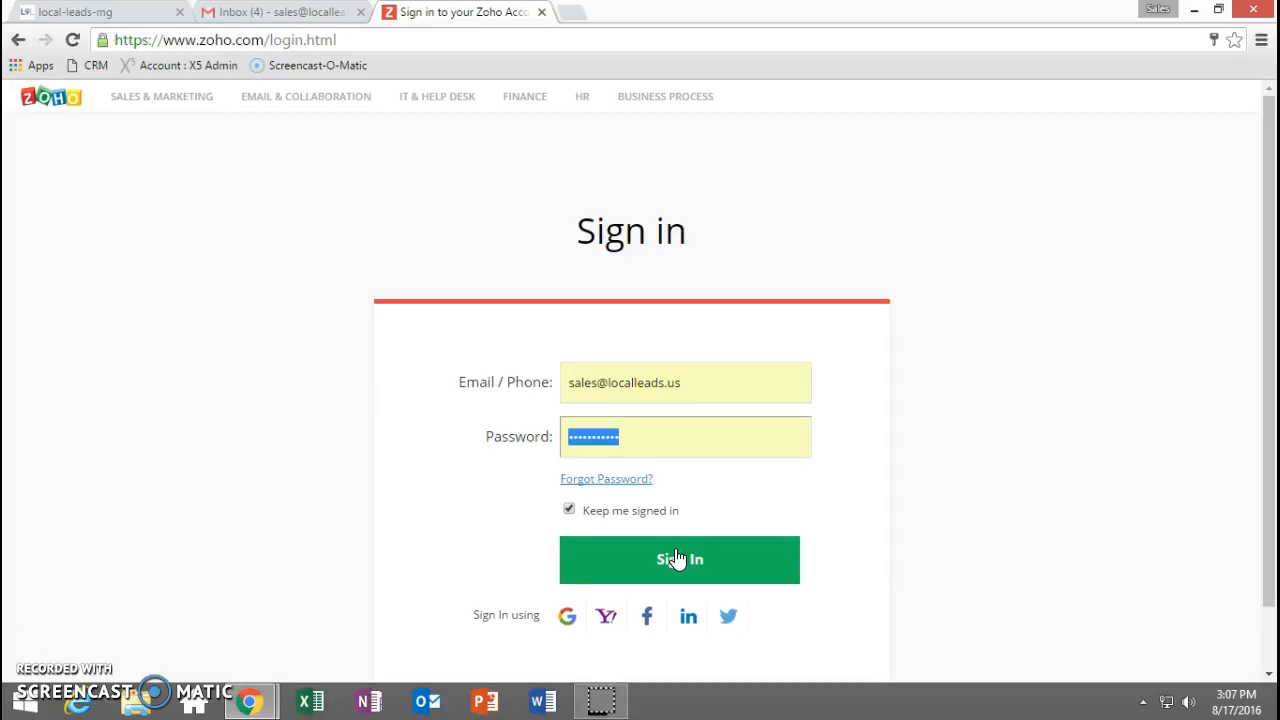
click(677, 558)
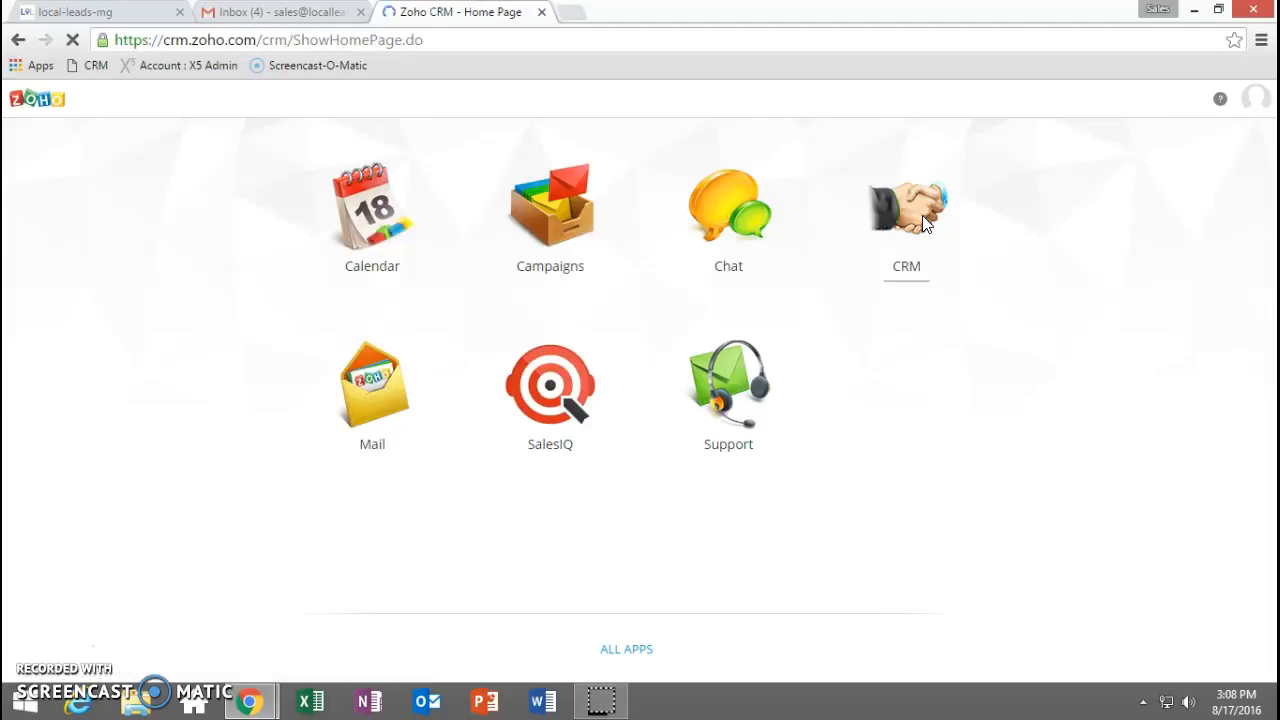
Step: Open Zoho CRM, dismiss the templates announcement, allow notifications, and show the Leads list
click(918, 257)
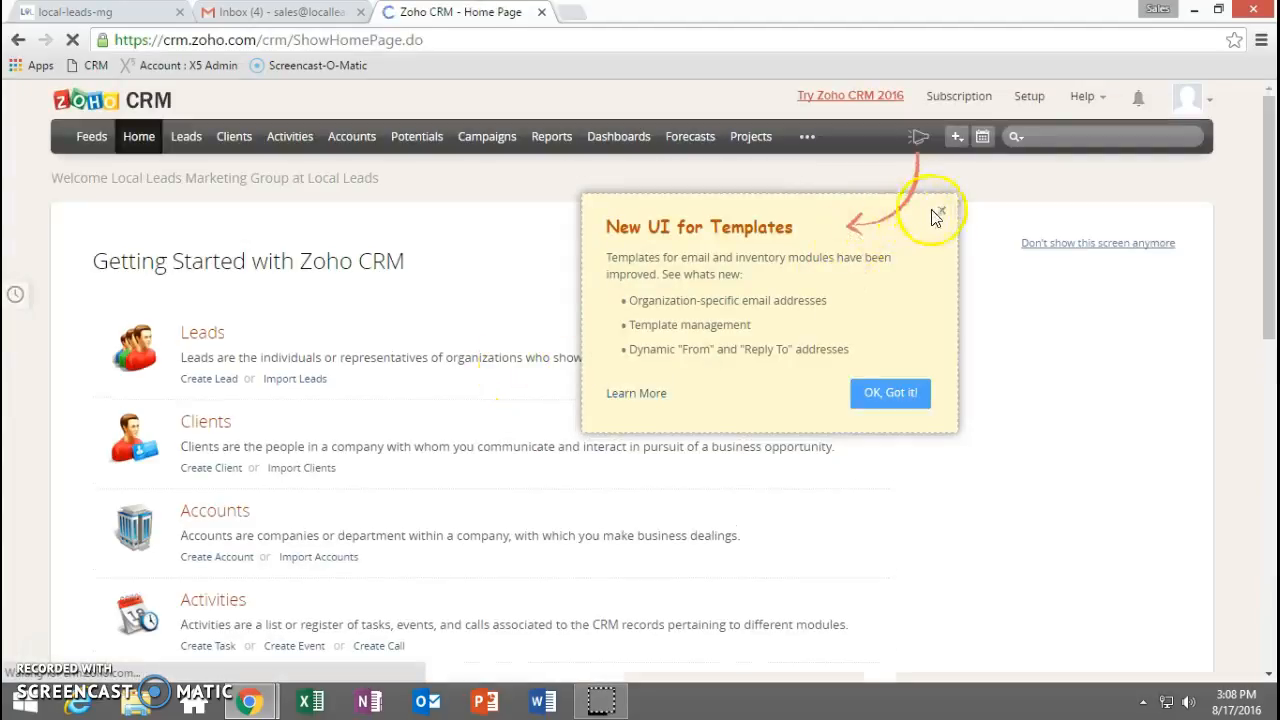
click(941, 211)
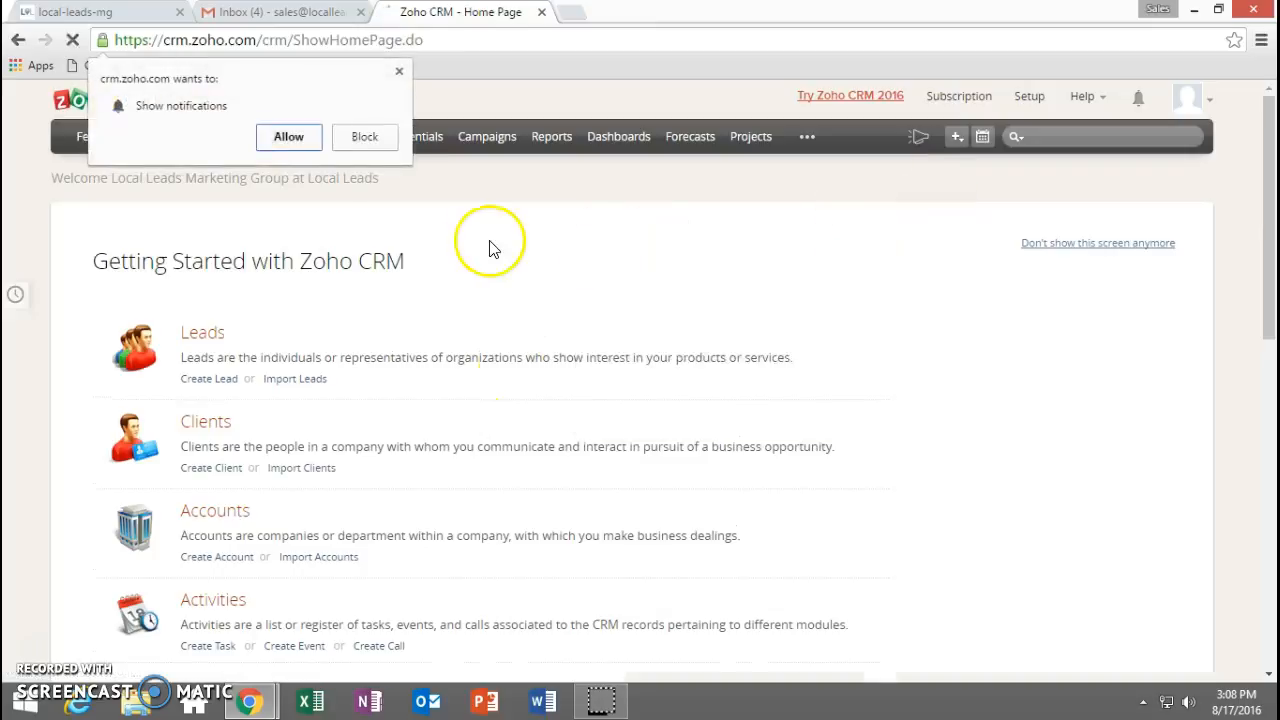
click(289, 137)
click(186, 145)
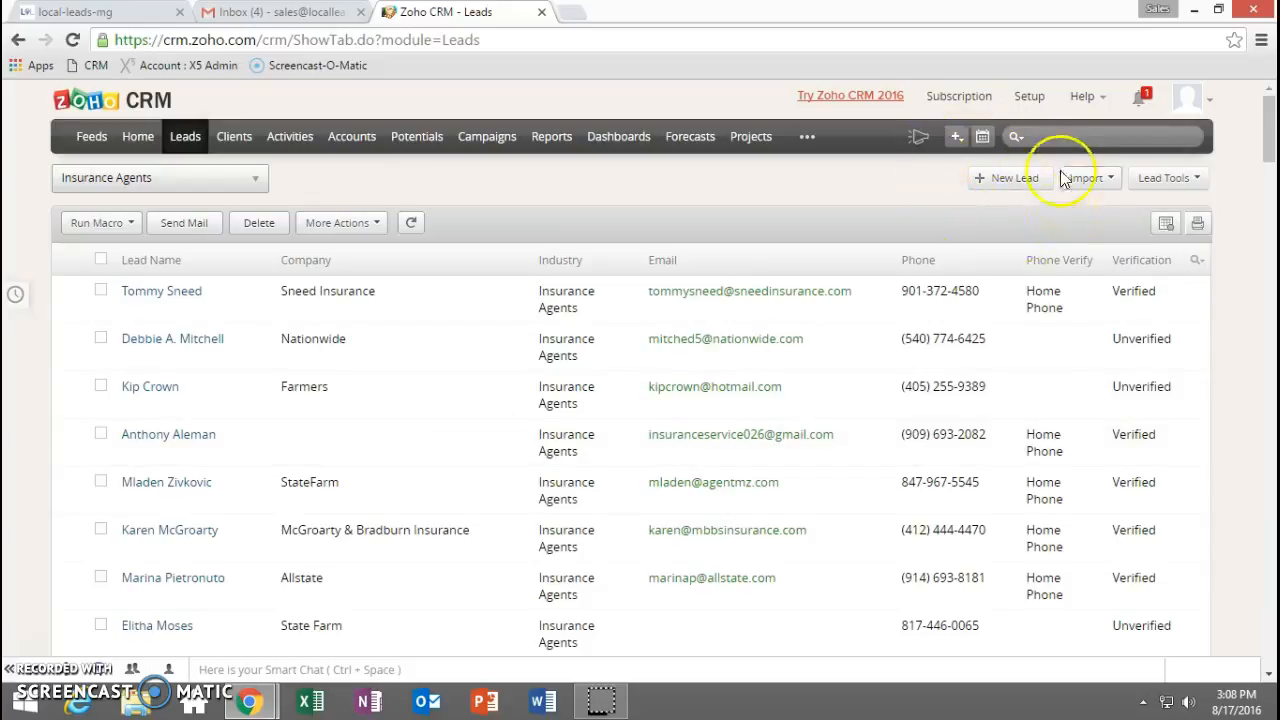
click(1010, 188)
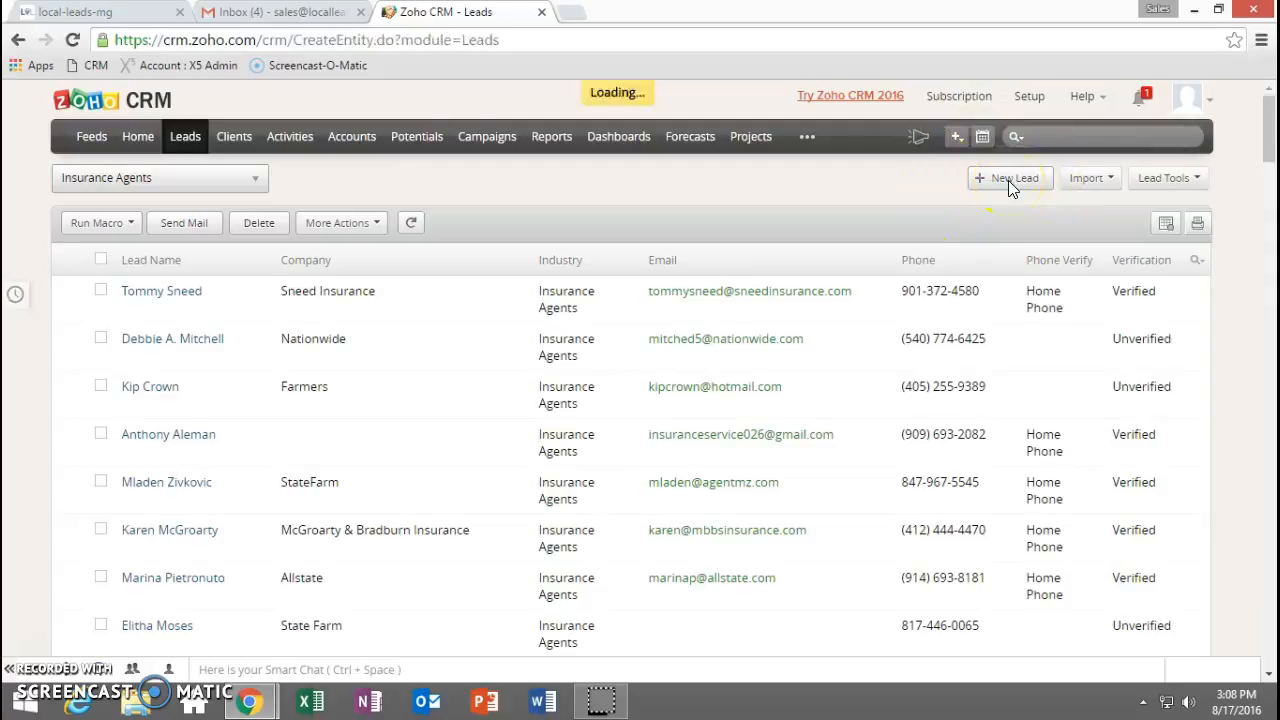
scroll(503, 383, down, 2)
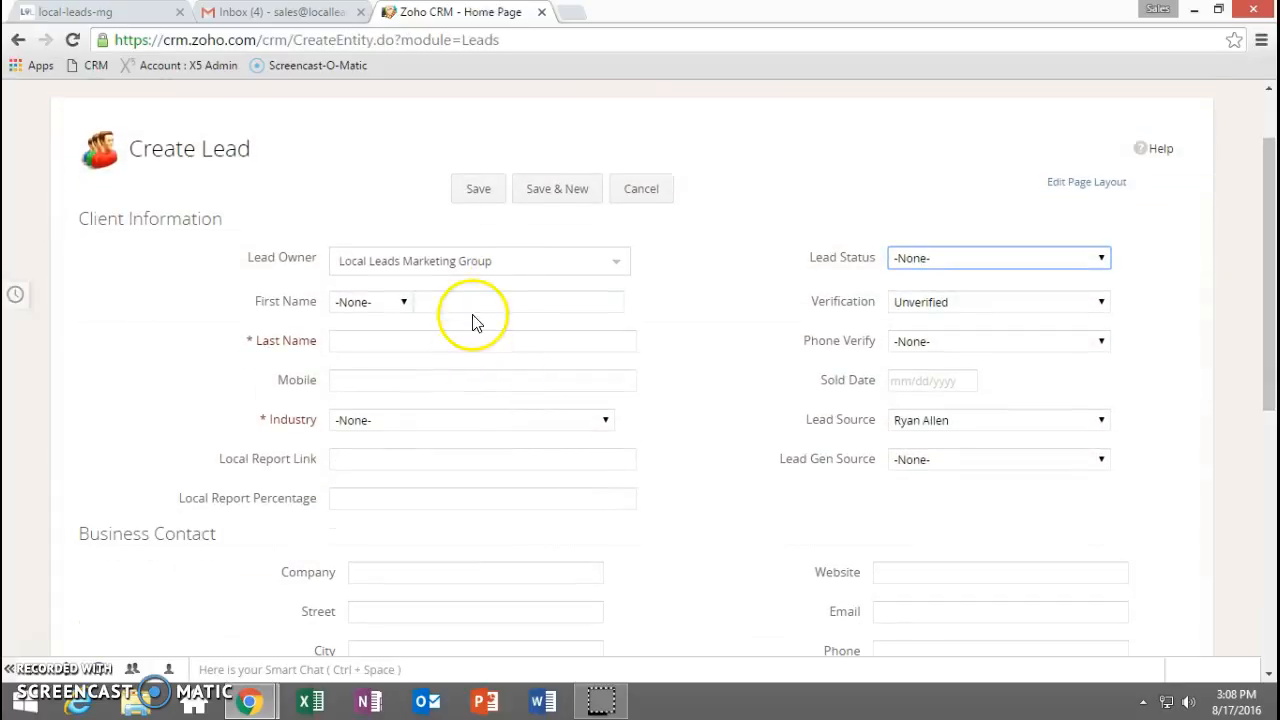
click(474, 298)
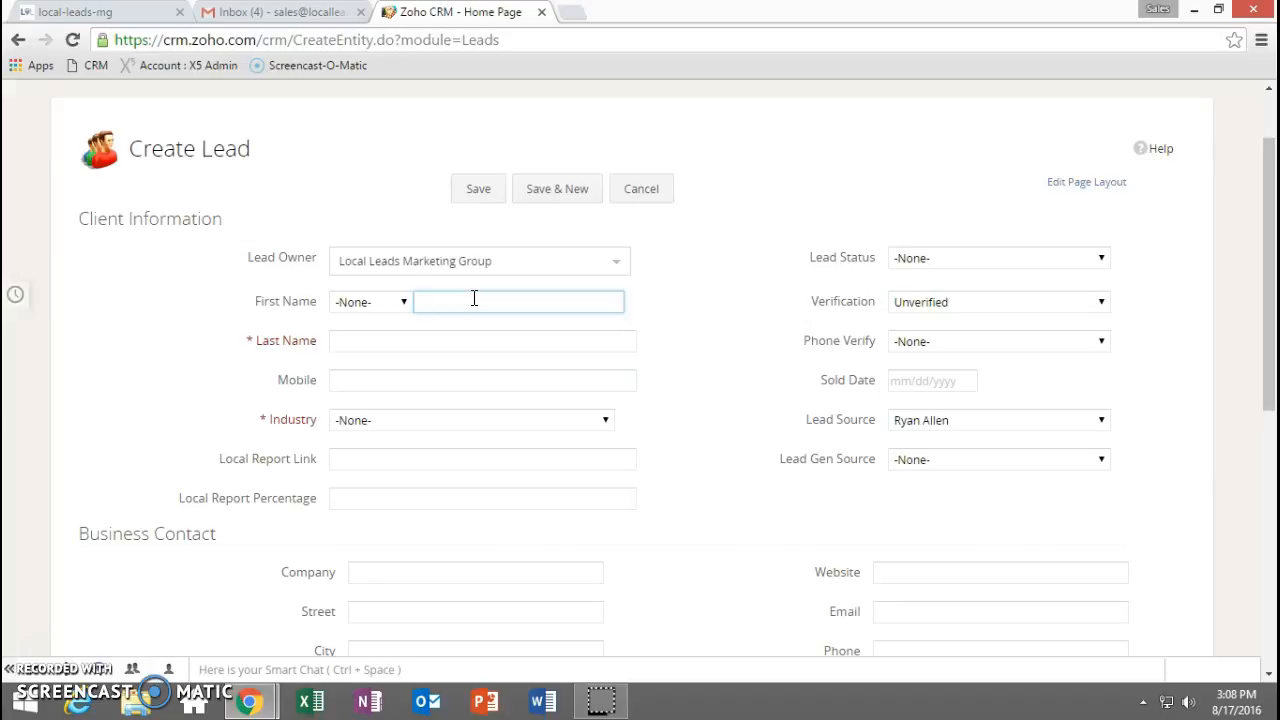
scroll(474, 298, down, 3)
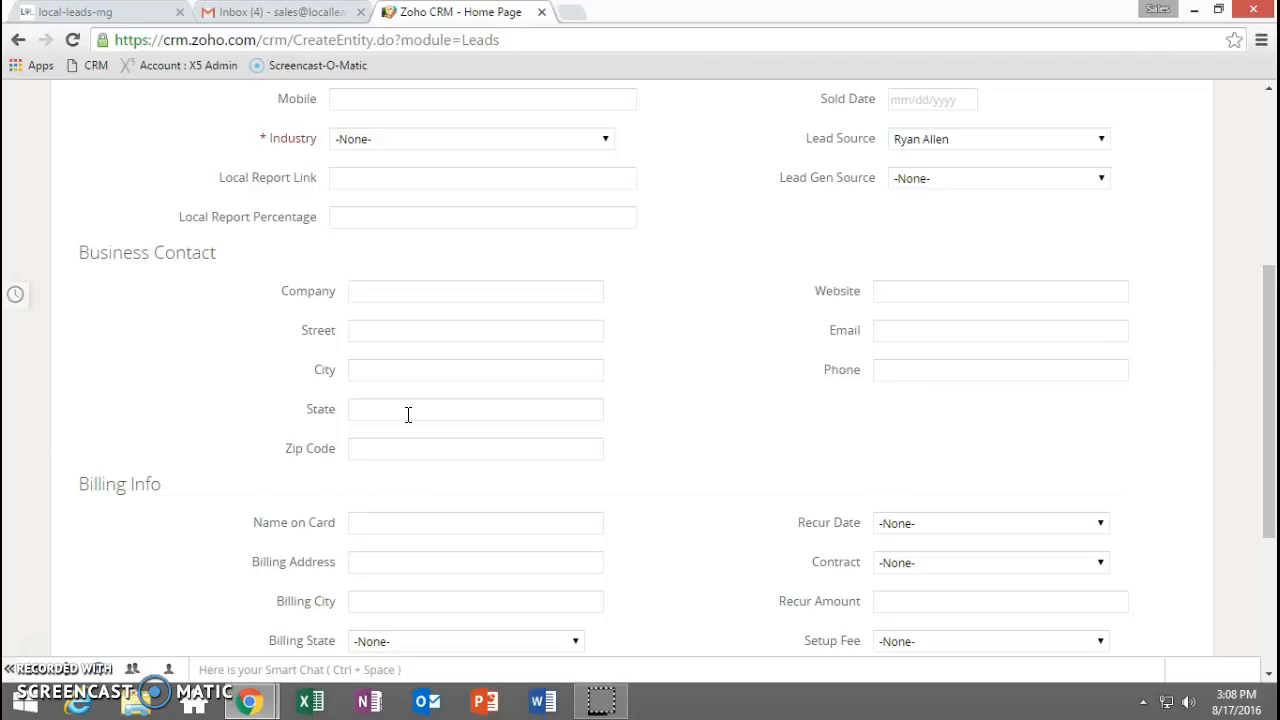
scroll(408, 414, up, 4)
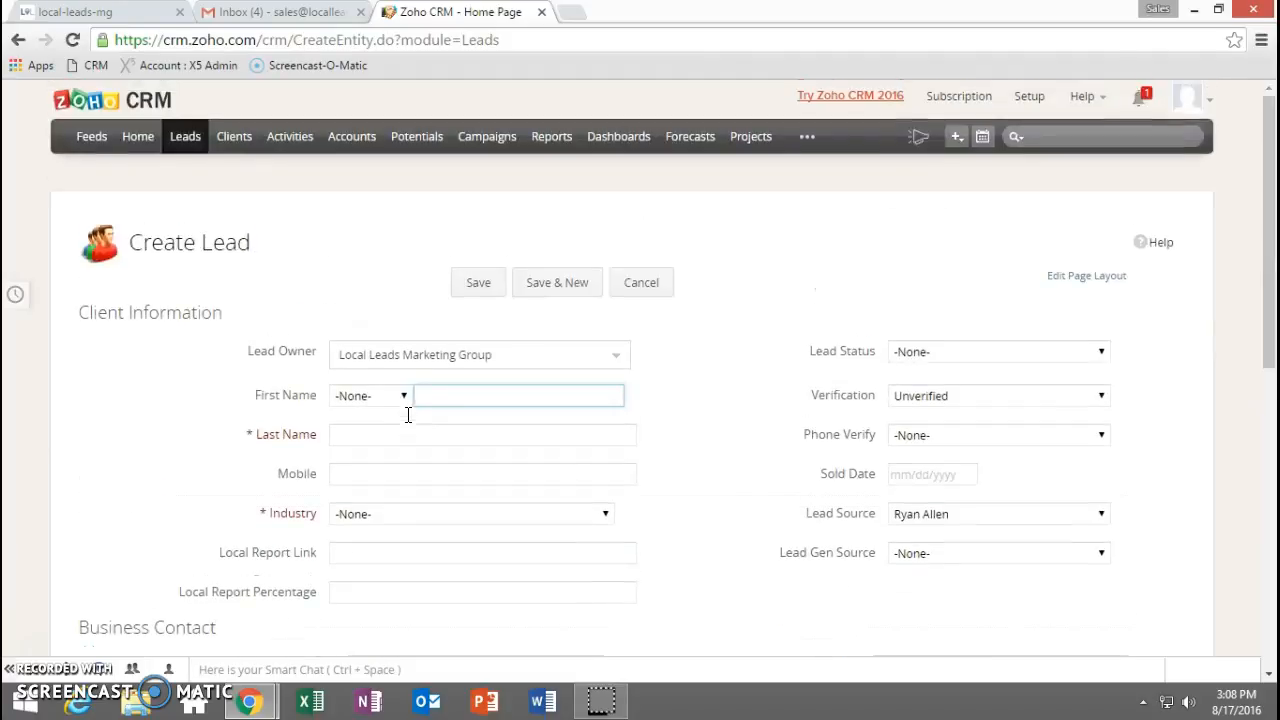
click(183, 137)
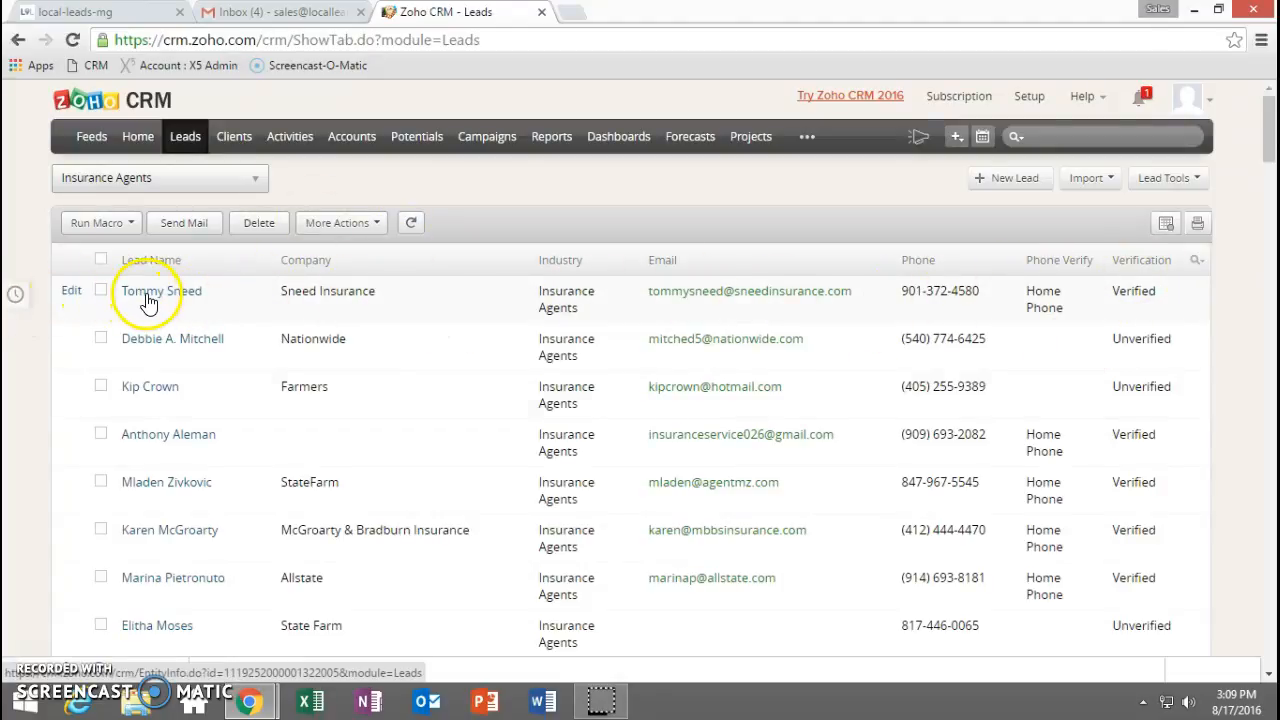
Step: Open the McGroarty & Bradburn Insurance lead from the Leads list
click(999, 181)
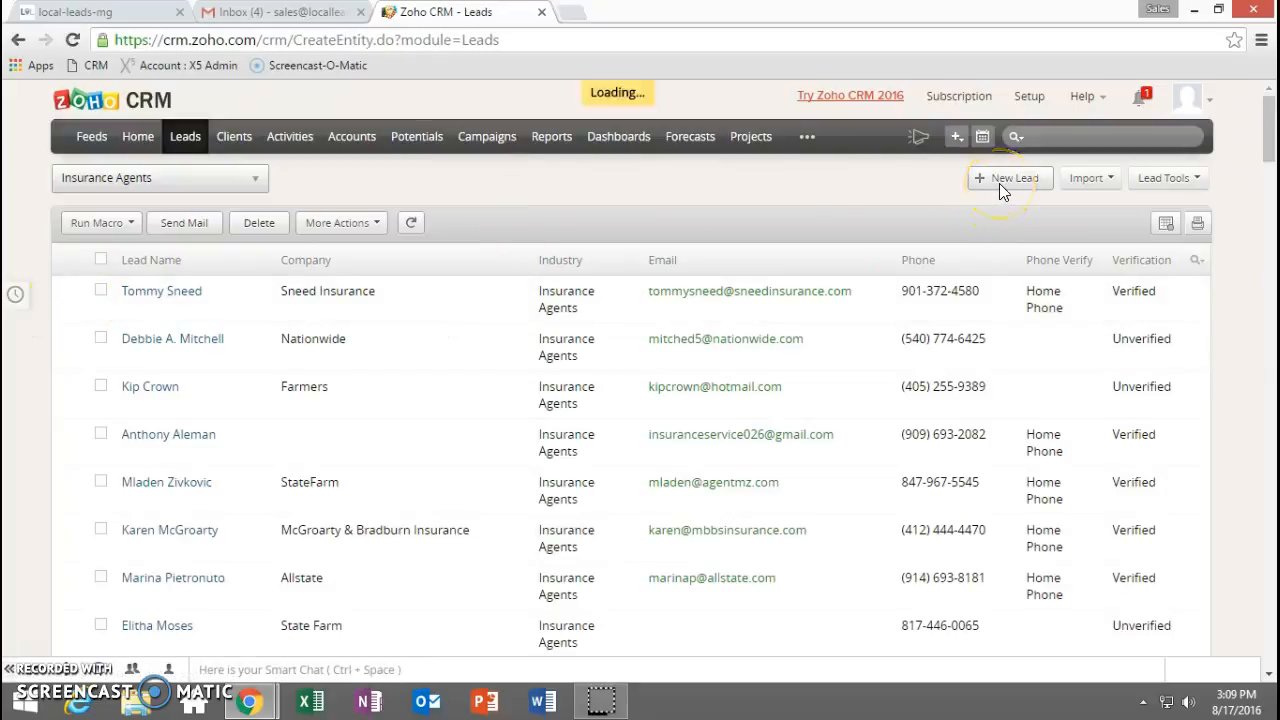
click(185, 136)
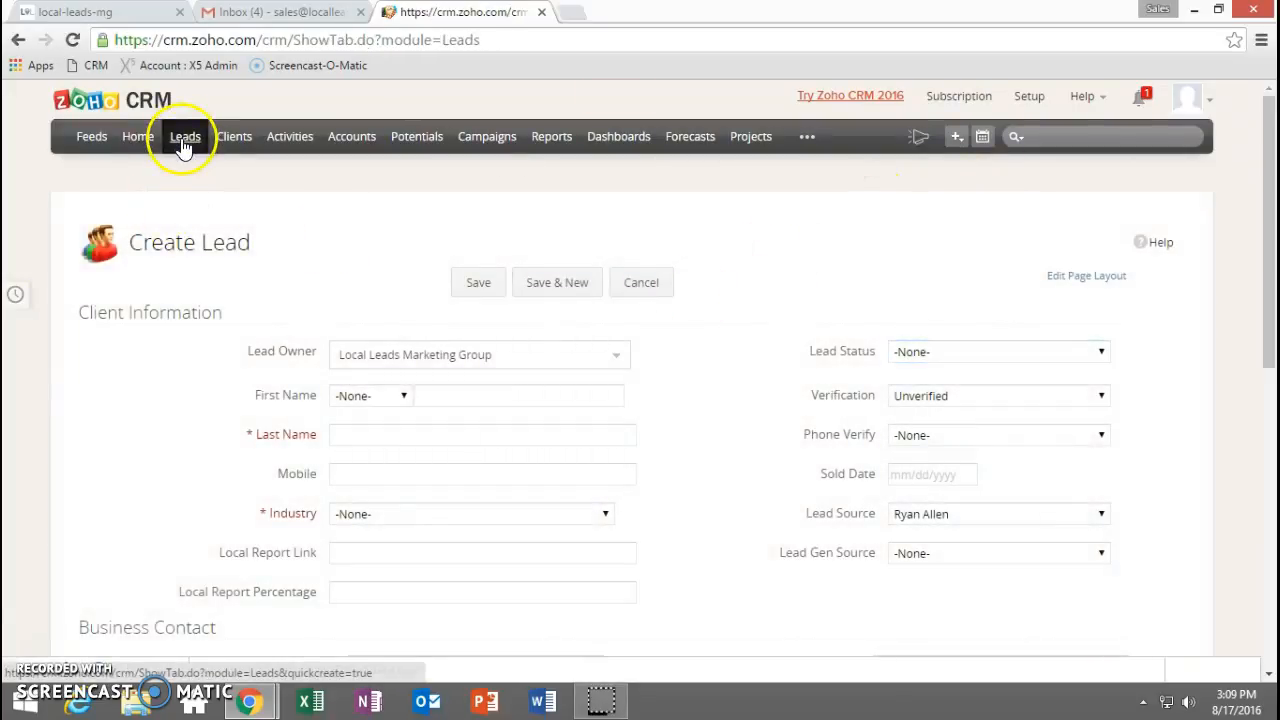
scroll(340, 420, down, 1)
scroll(341, 420, down, 1)
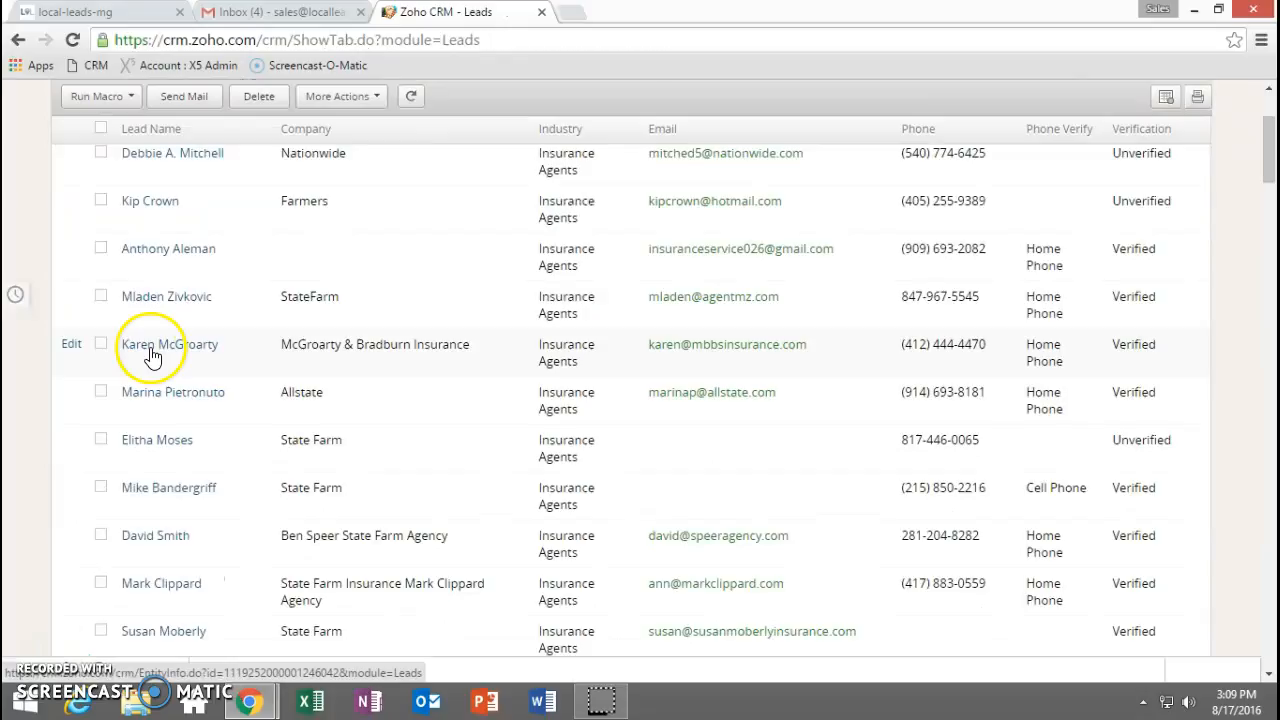
click(152, 355)
Step: Review the lead's contact, address and empty billing details on its record page
scroll(313, 400, down, 5)
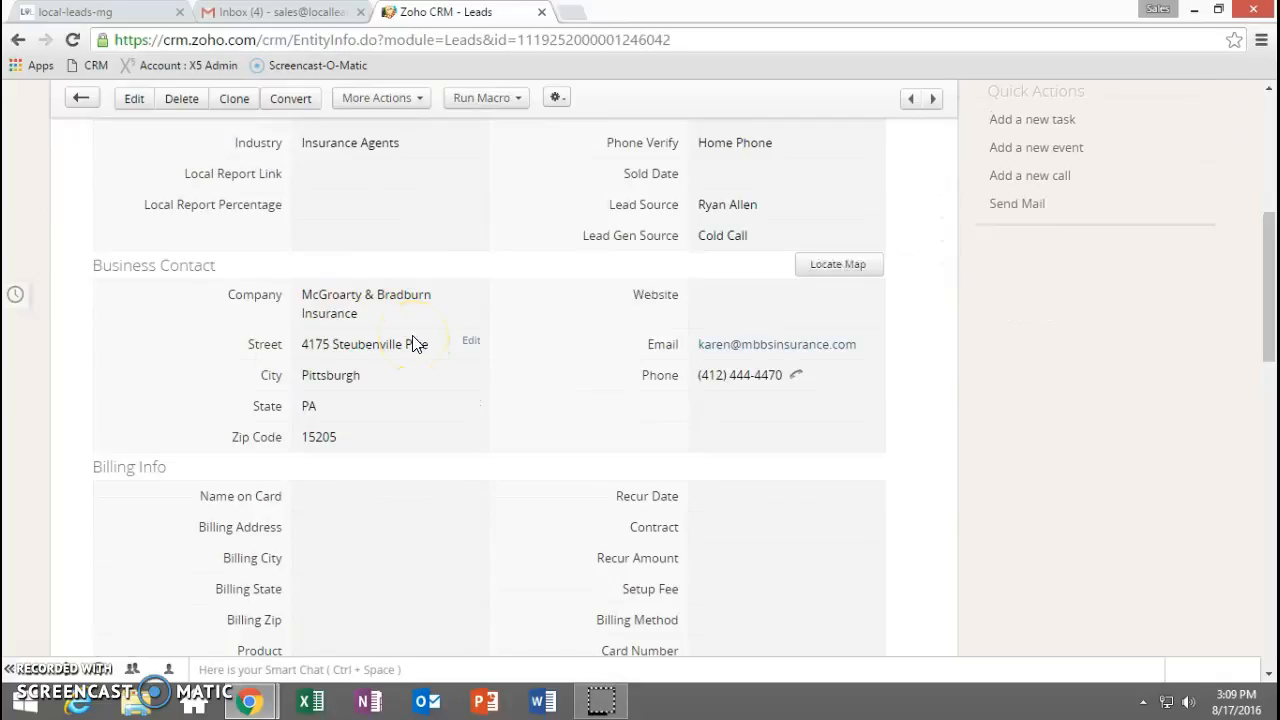
click(386, 328)
scroll(375, 338, down, 2)
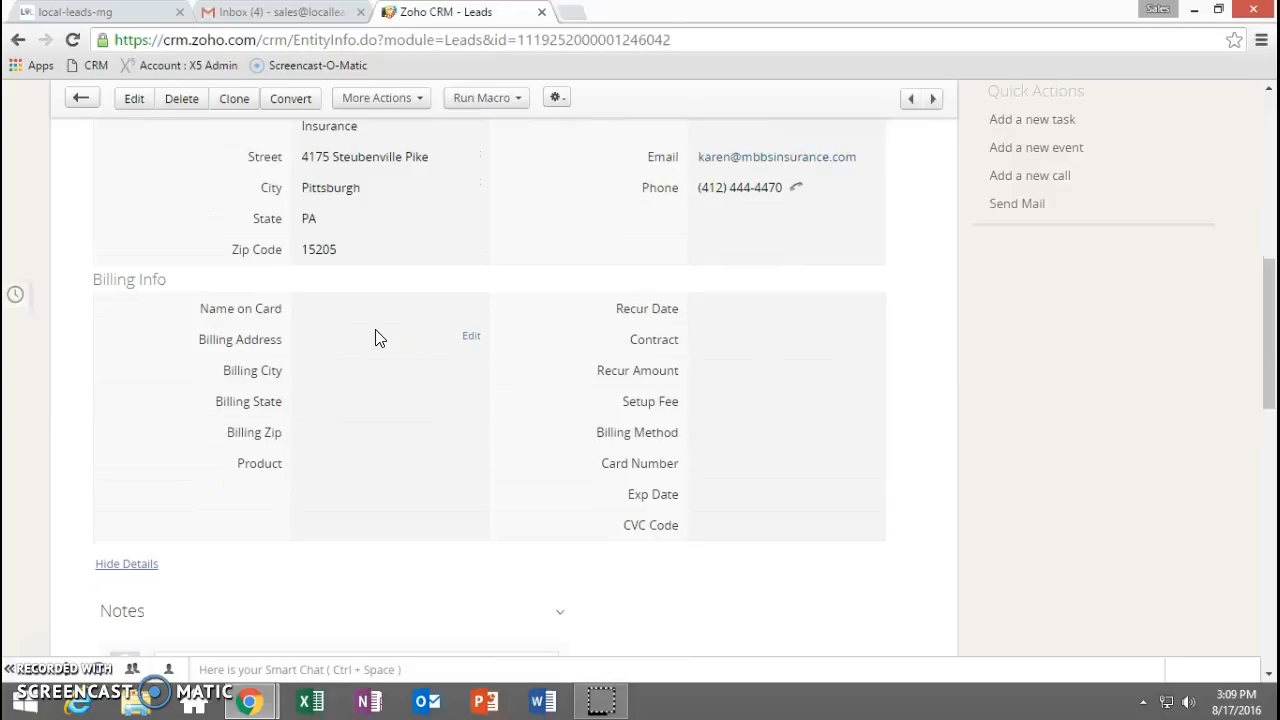
scroll(375, 338, up, 1)
click(386, 306)
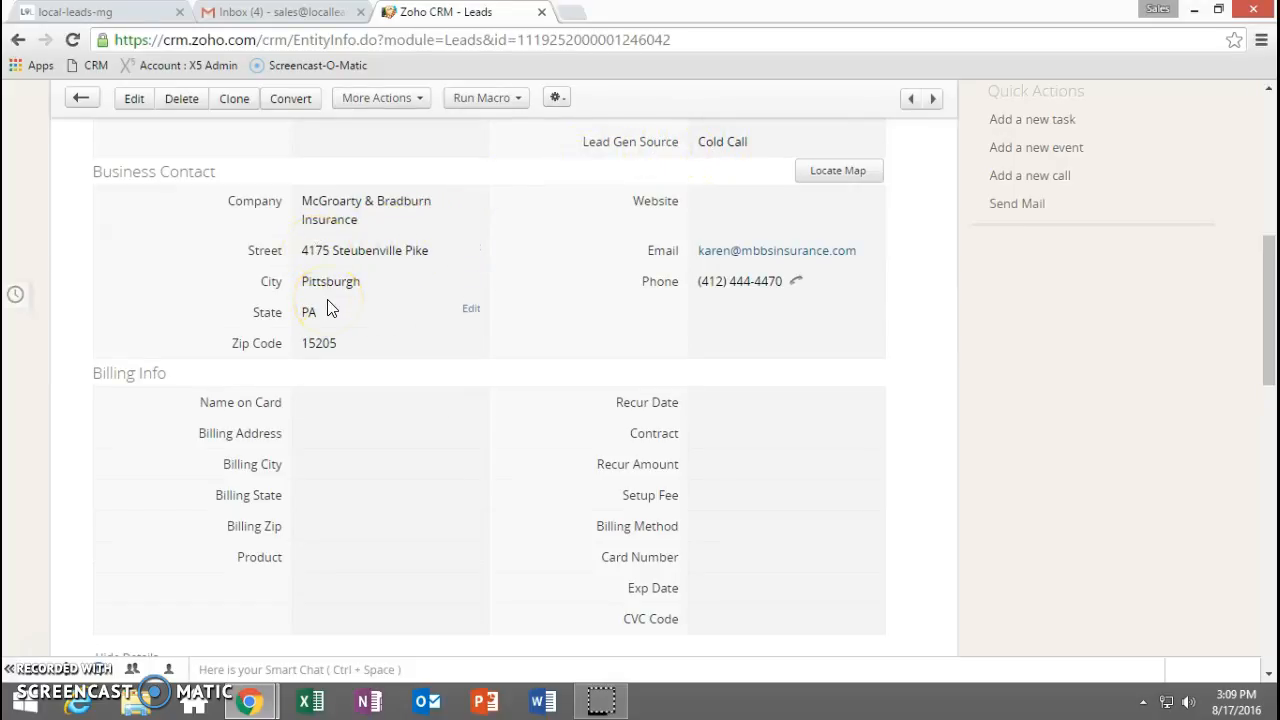
scroll(477, 337, up, 3)
scroll(478, 340, down, 3)
scroll(446, 320, down, 4)
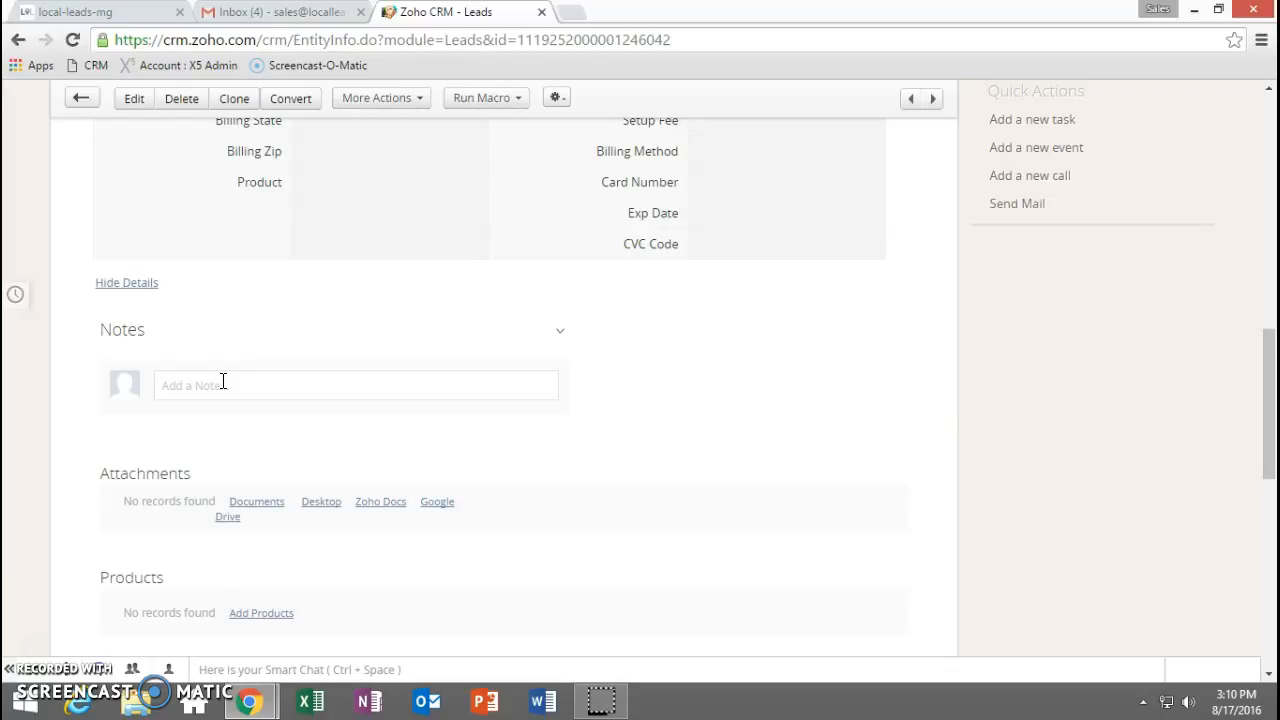
scroll(551, 299, up, 3)
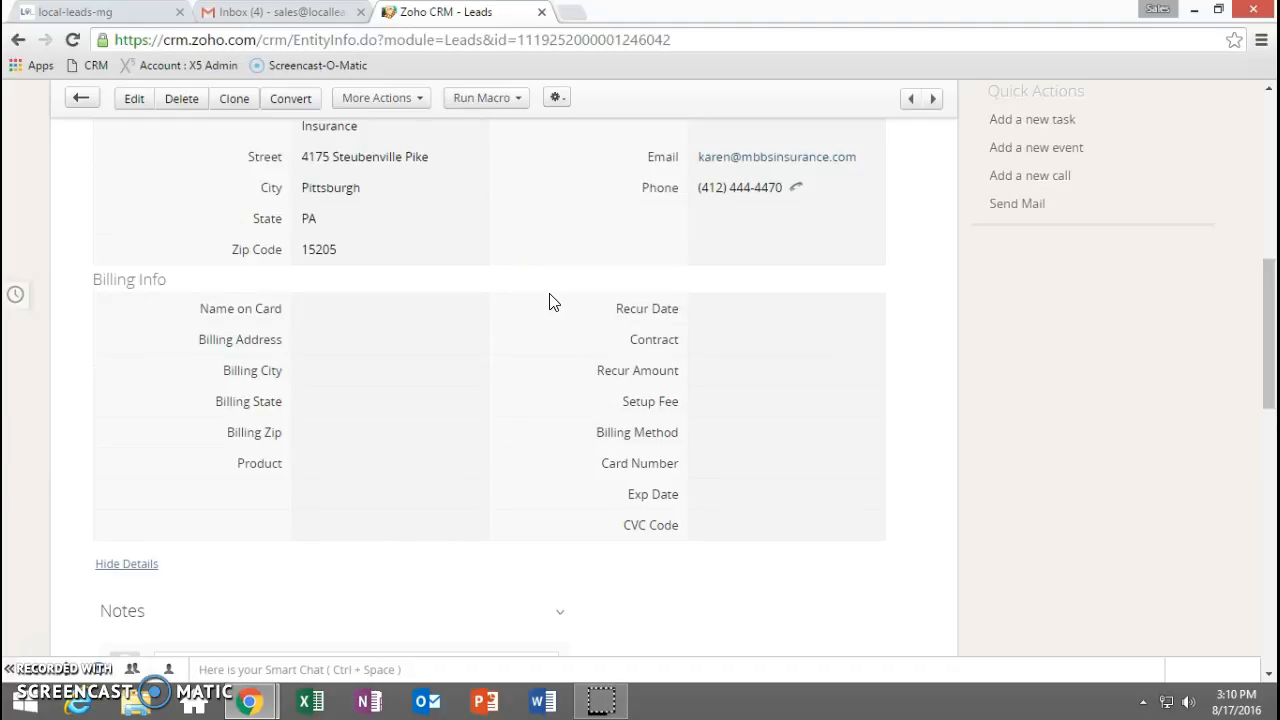
scroll(551, 302, up, 1)
scroll(551, 302, down, 1)
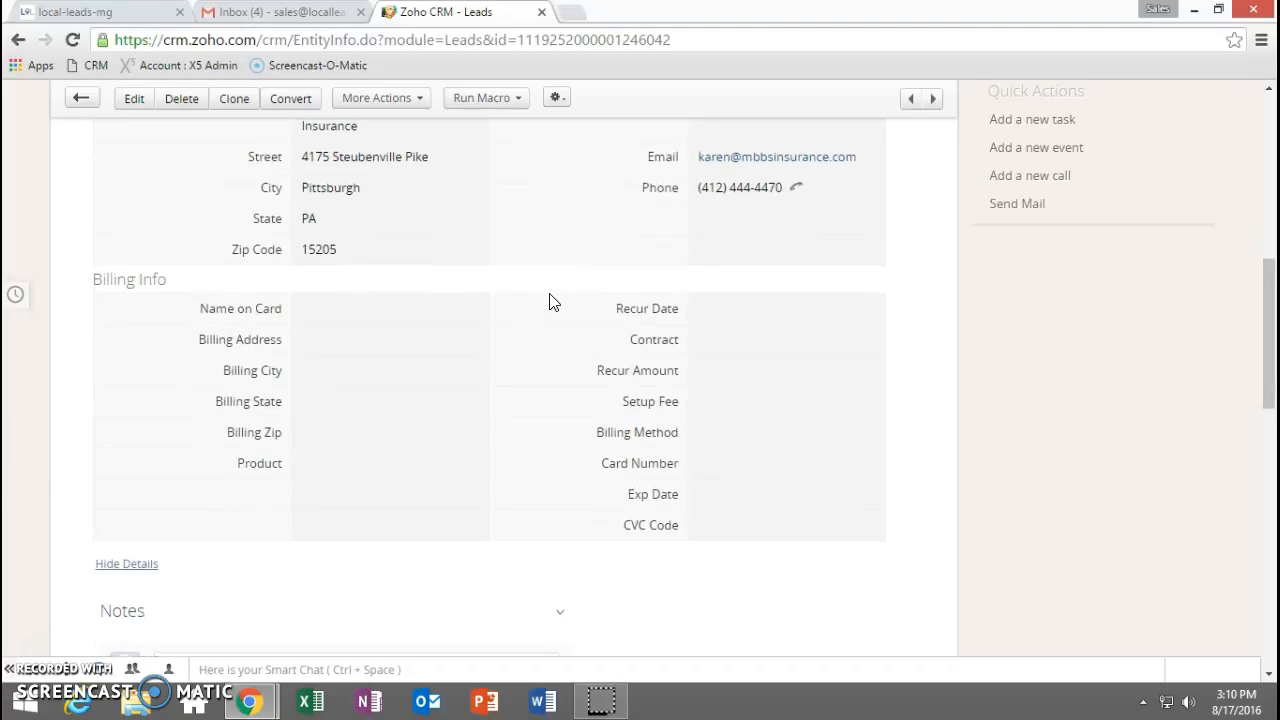
click(1052, 126)
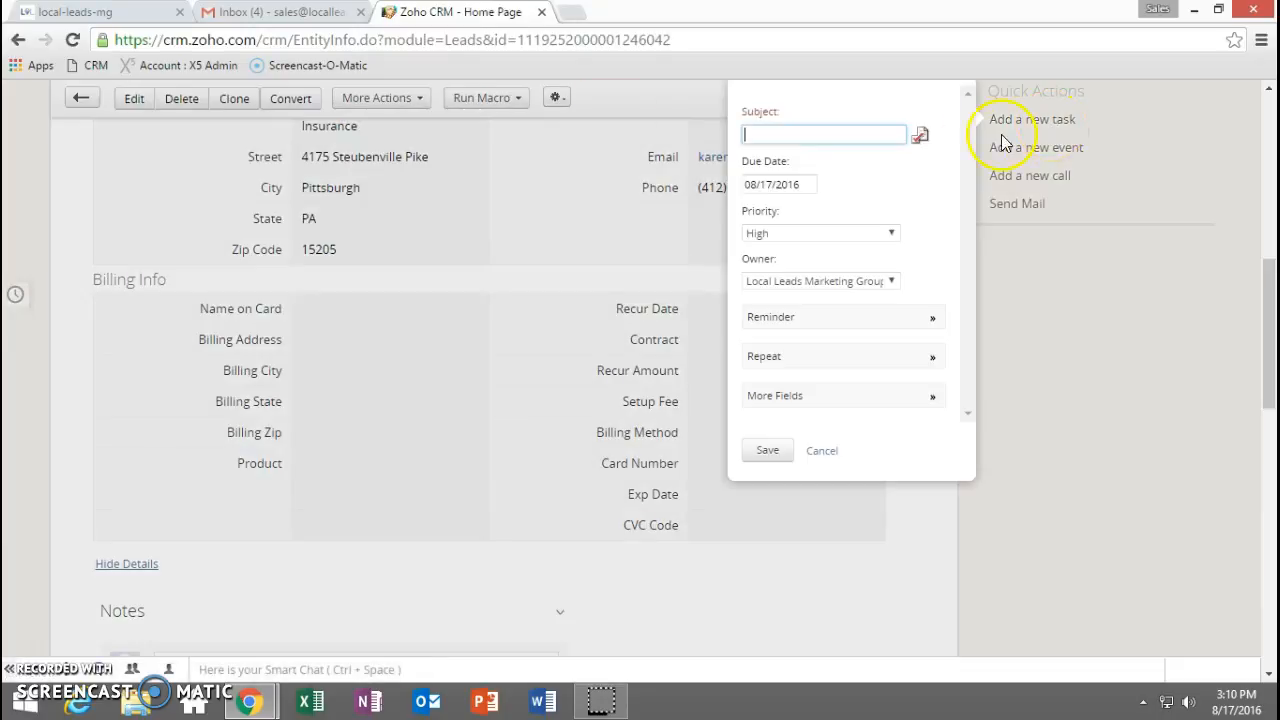
click(805, 132)
text(Call Joe)
click(928, 398)
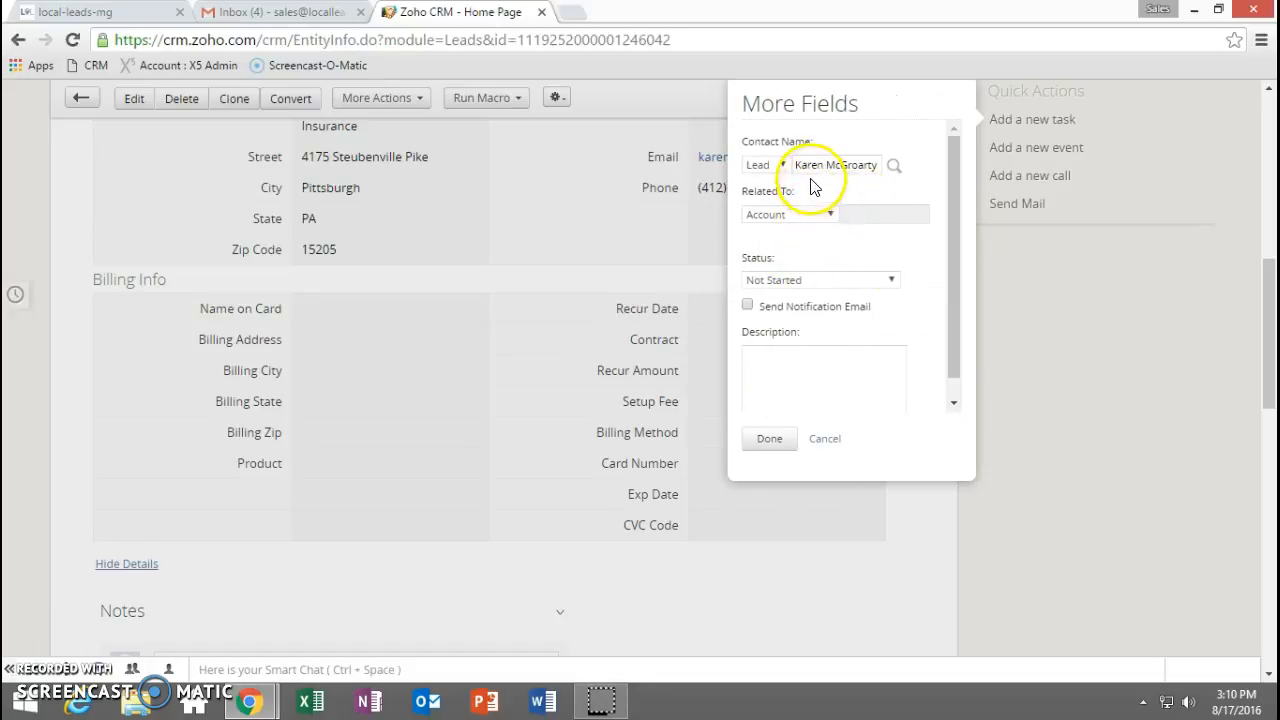
click(824, 440)
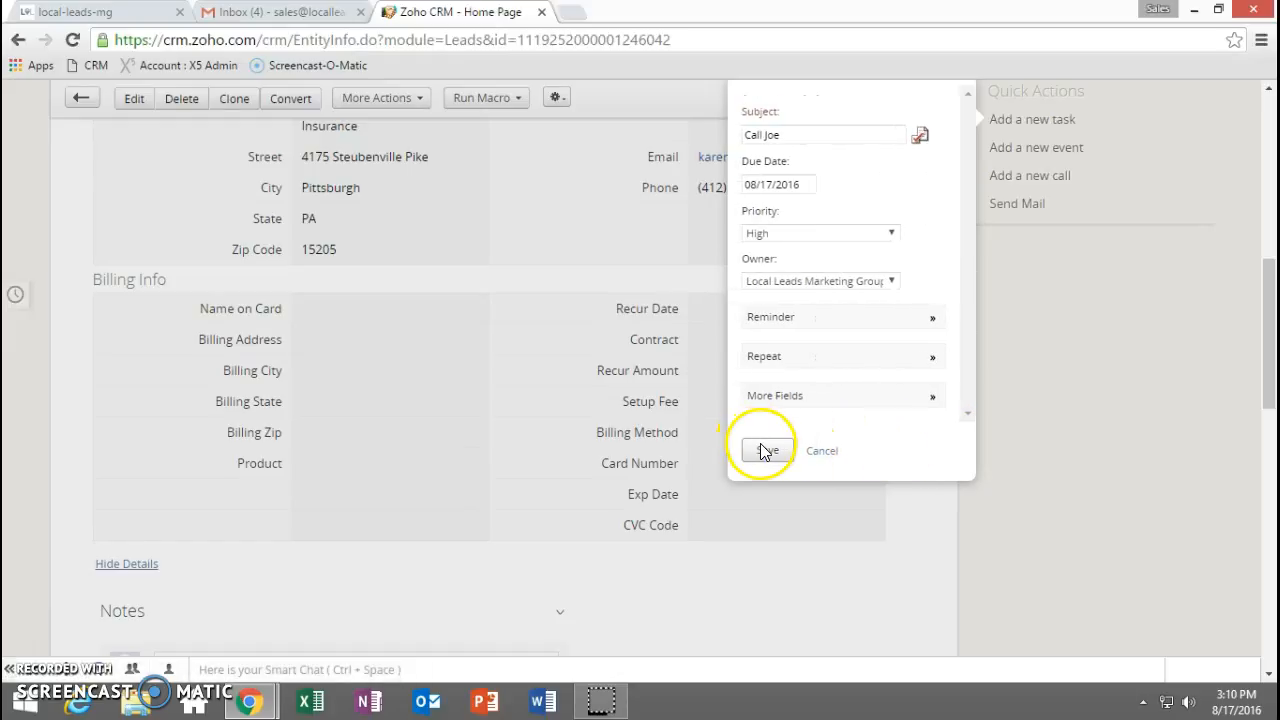
click(826, 451)
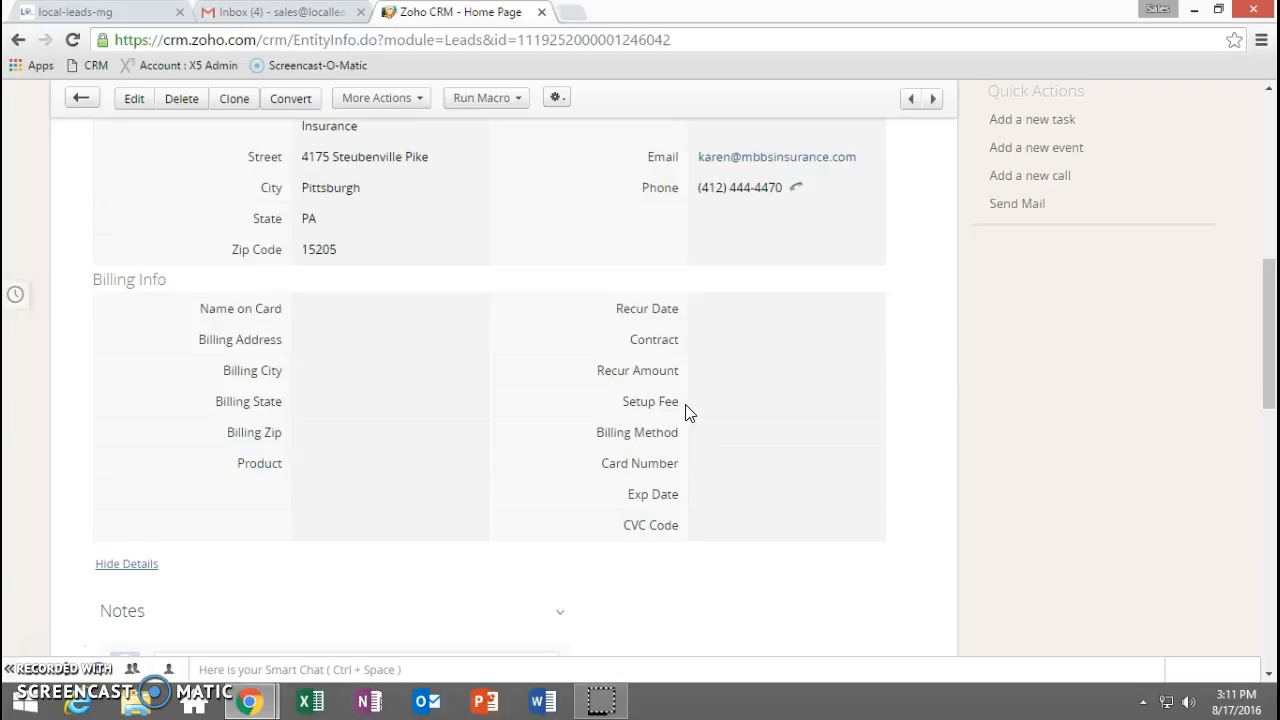
Step: Start an e-mail to the lead with a greeting addressing them by first name
click(1020, 206)
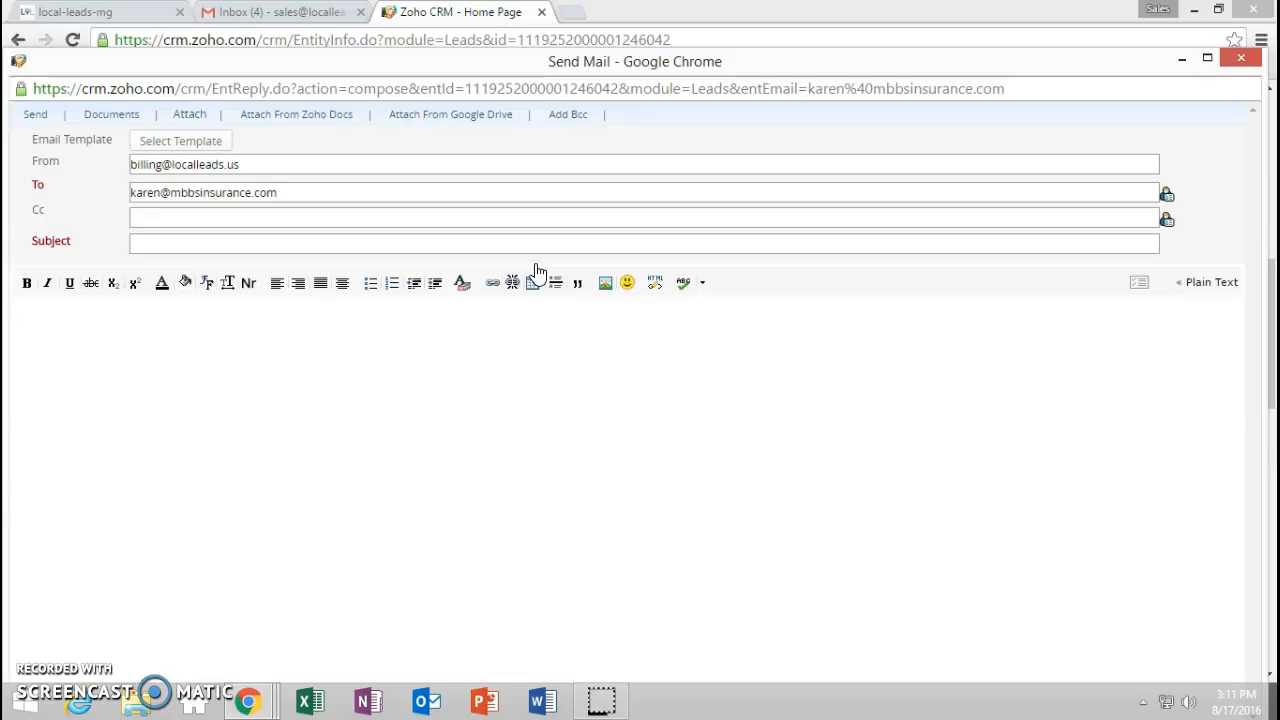
click(375, 456)
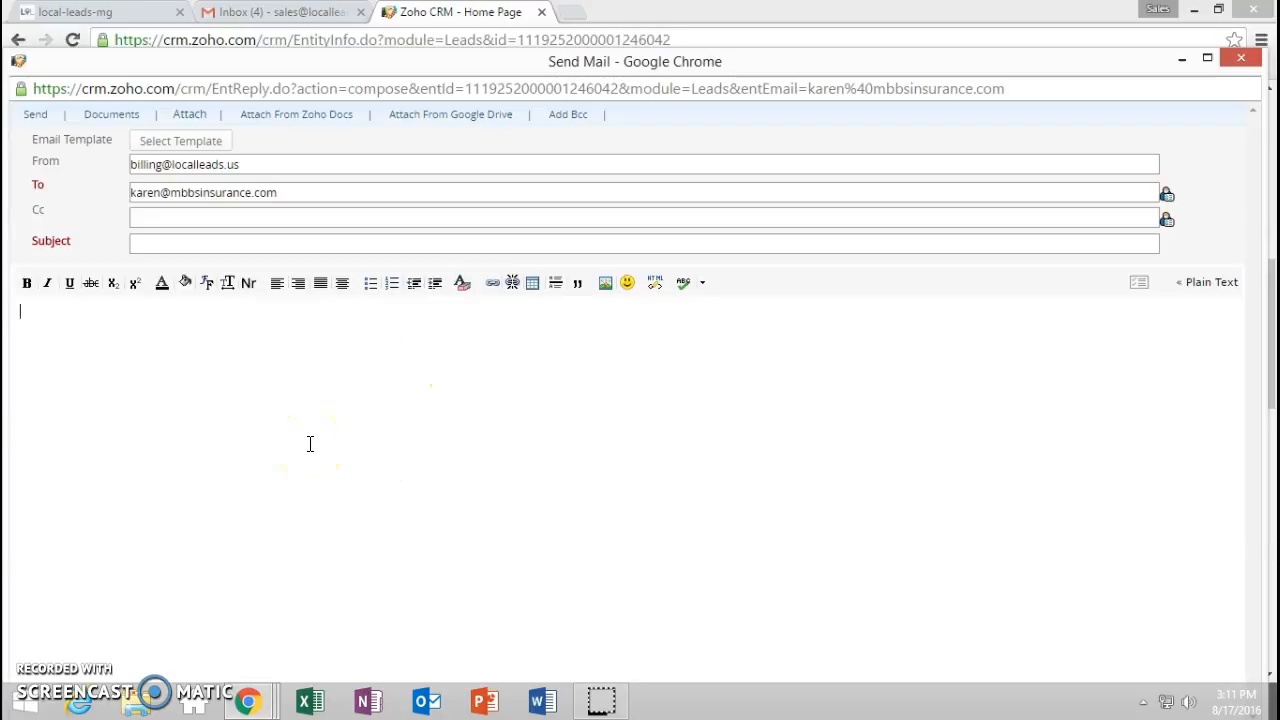
text(Hye)
key(BackSpace)
key(BackSpace)
text(i Joe,)
key(Return)
key(Return)
Step: Add 'it was a pleasure speaking with you today!', then delete the whole body
text(it was a s)
key(BackSpace)
text(pleas)
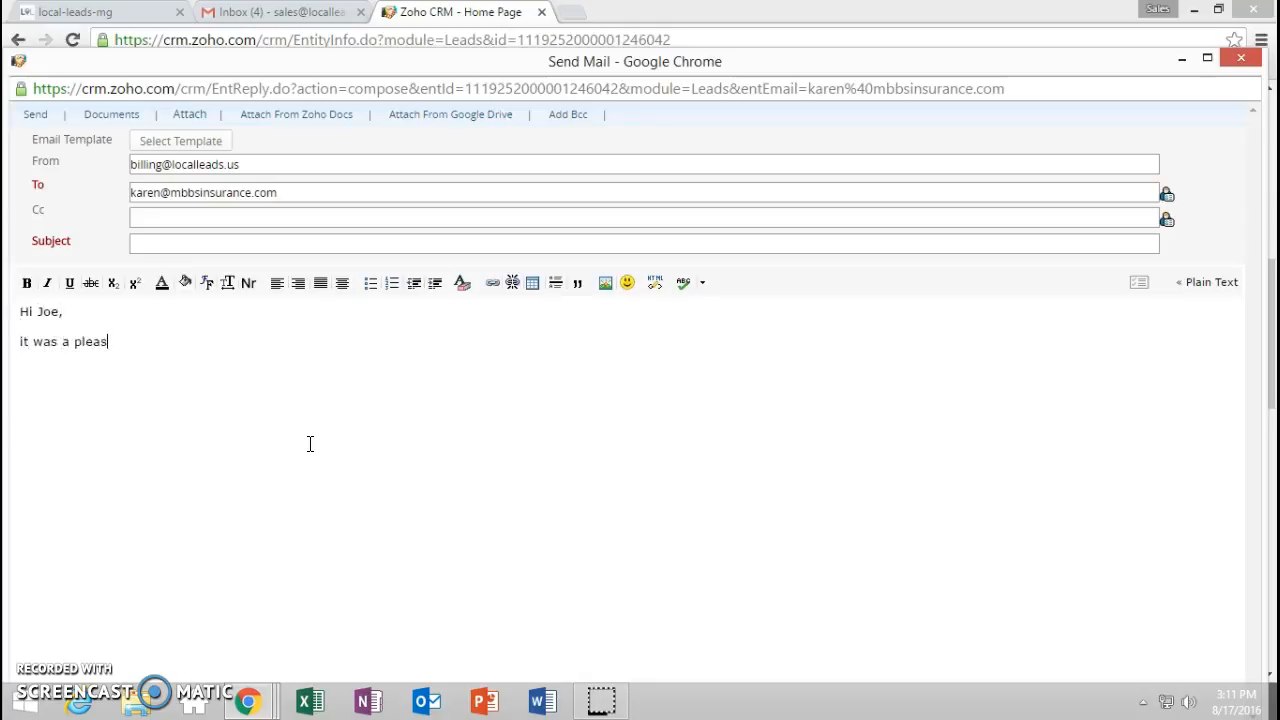
text(ure speaking with you today!)
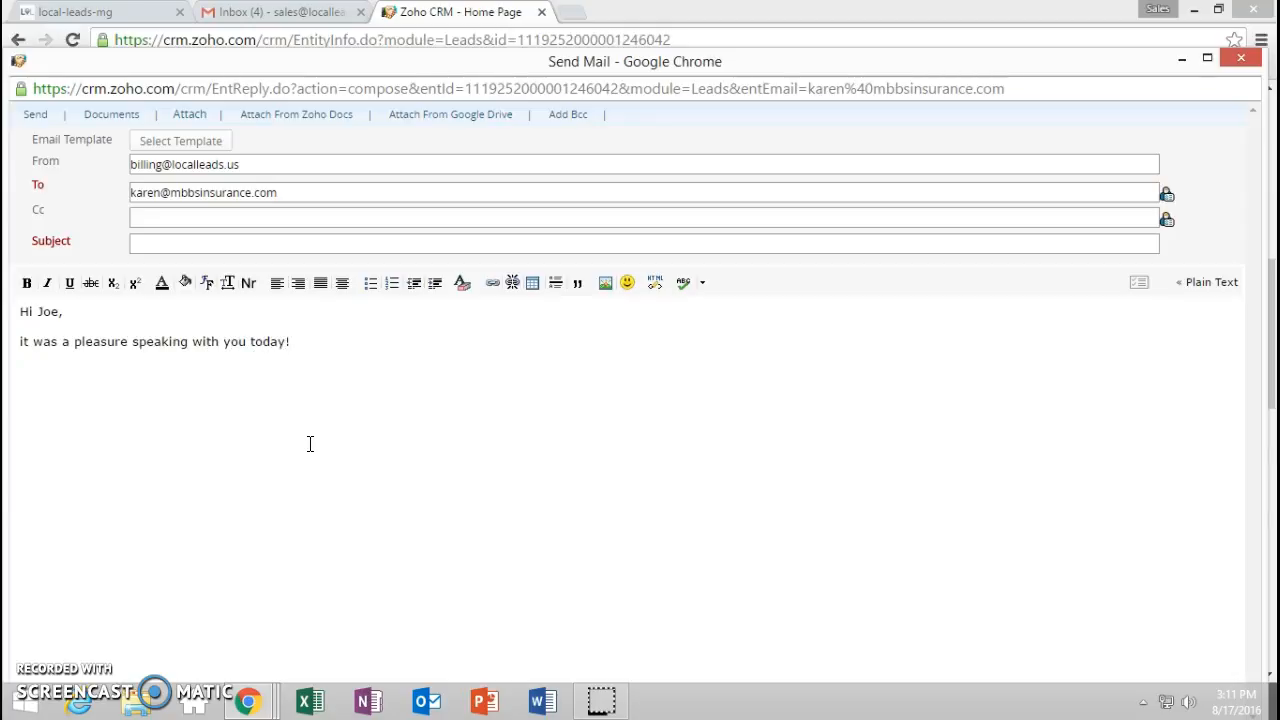
drag(330, 340, 22, 309)
key(BackSpace)
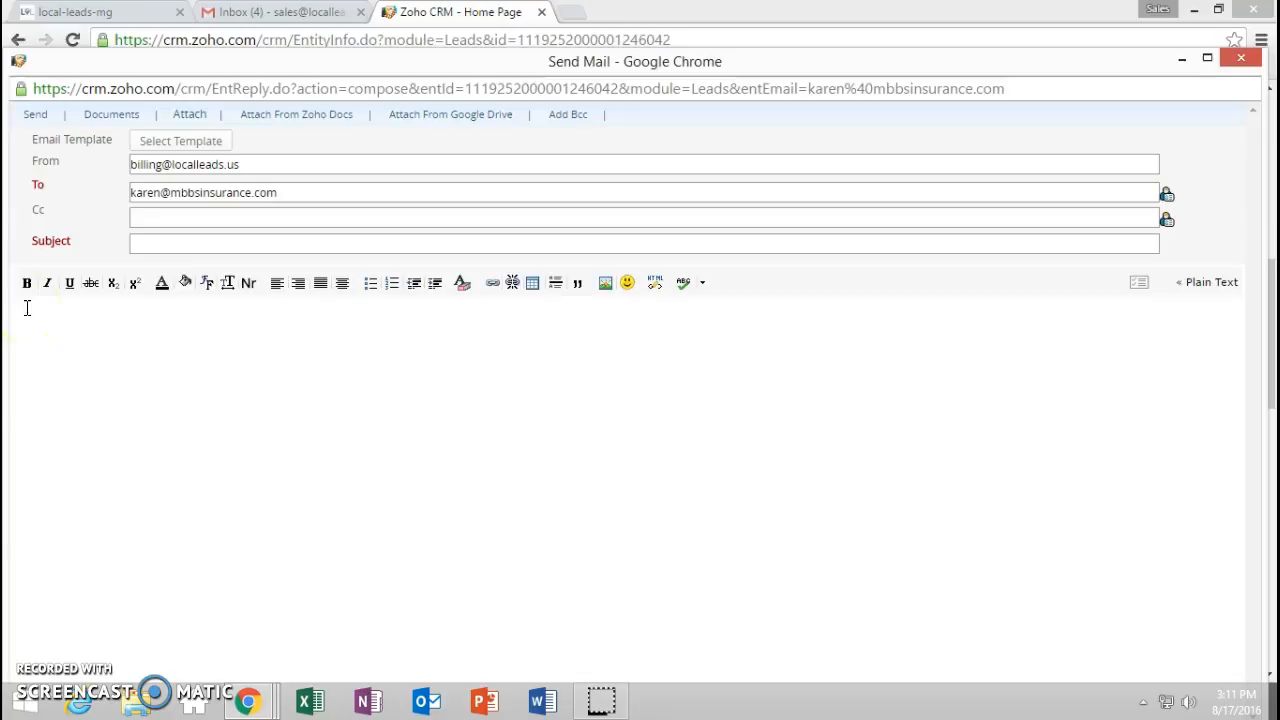
Step: Apply the Tree Service template, giving subject 'Tree Service- Online Presence- Please Read', and review its body
click(207, 141)
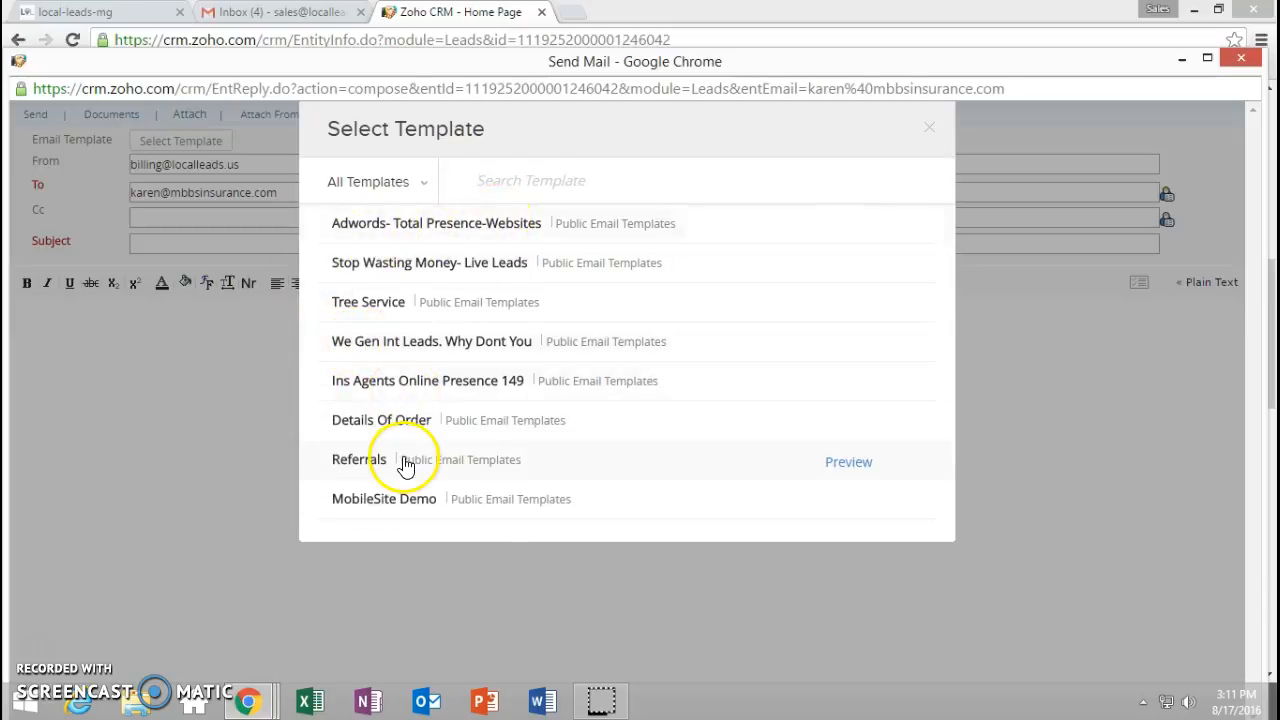
click(504, 224)
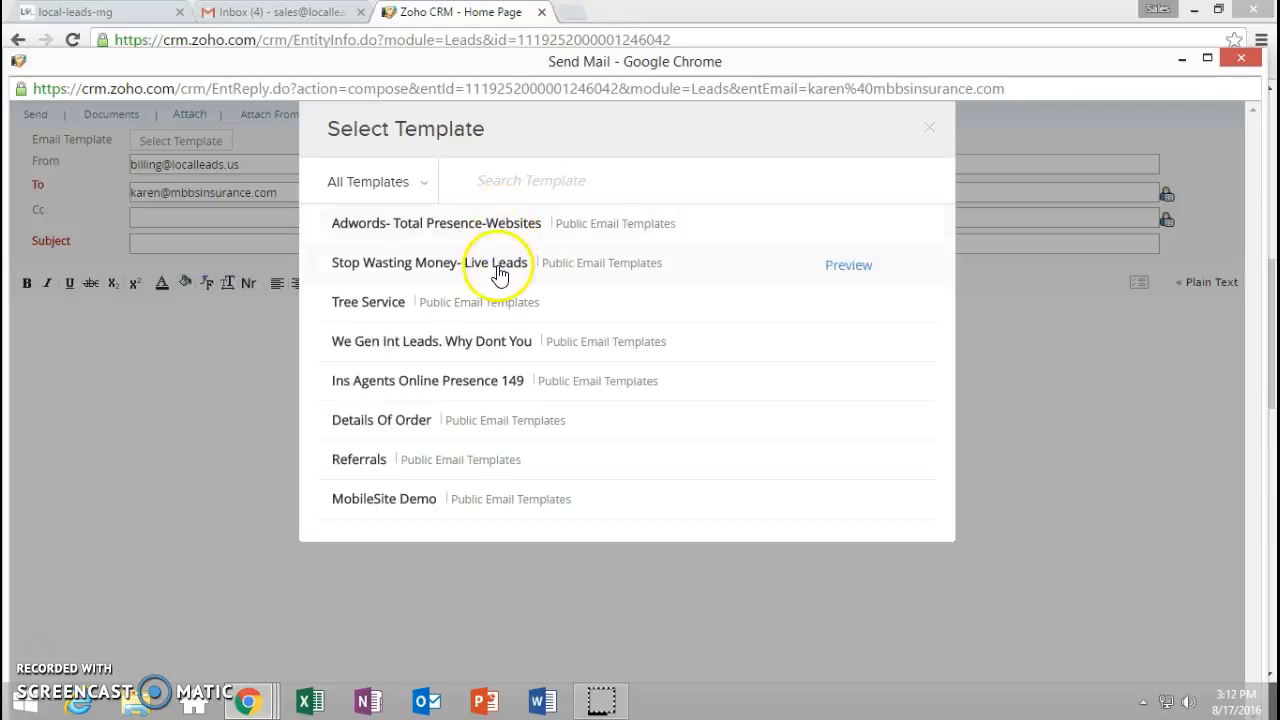
click(370, 304)
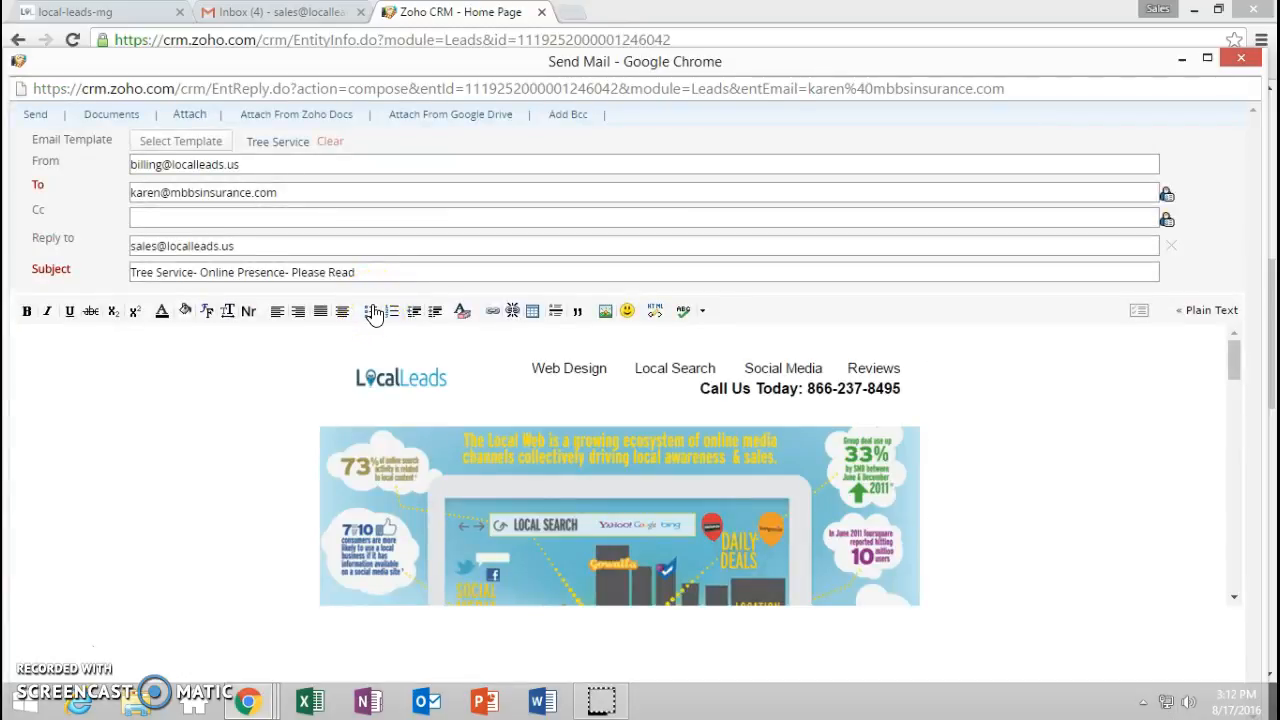
scroll(694, 428, down, 3)
scroll(694, 428, down, 5)
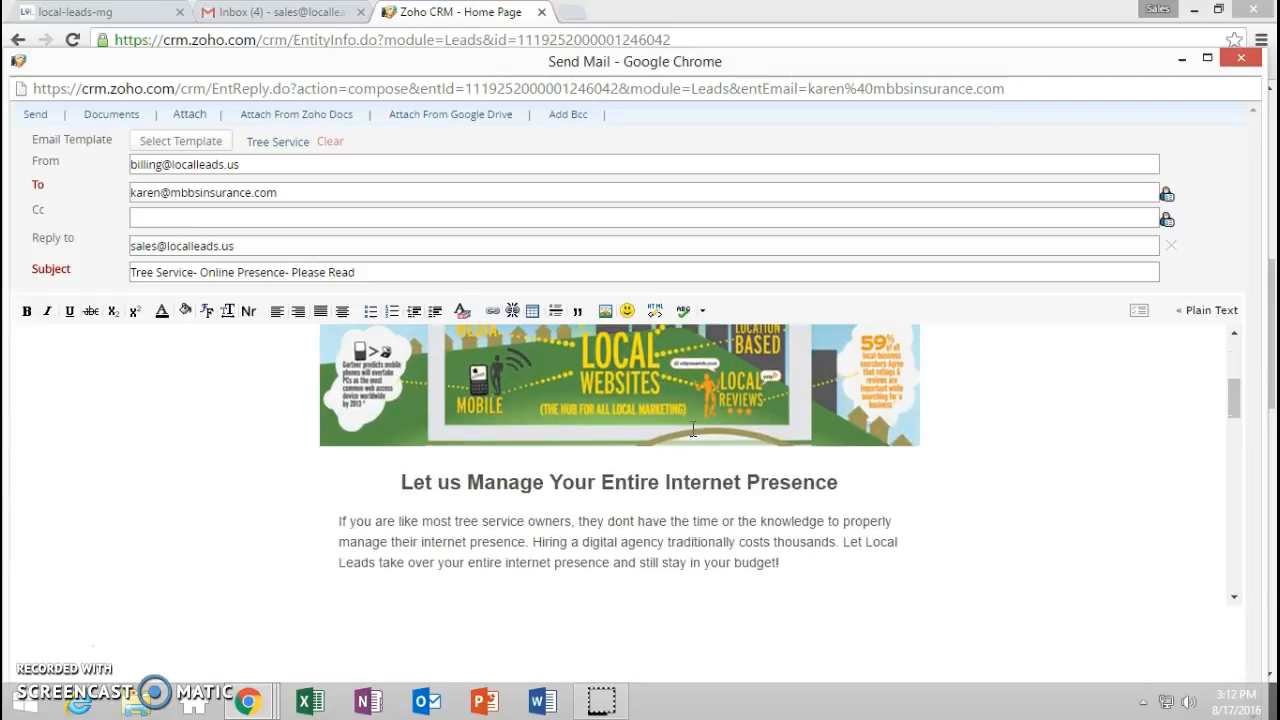
scroll(693, 428, down, 5)
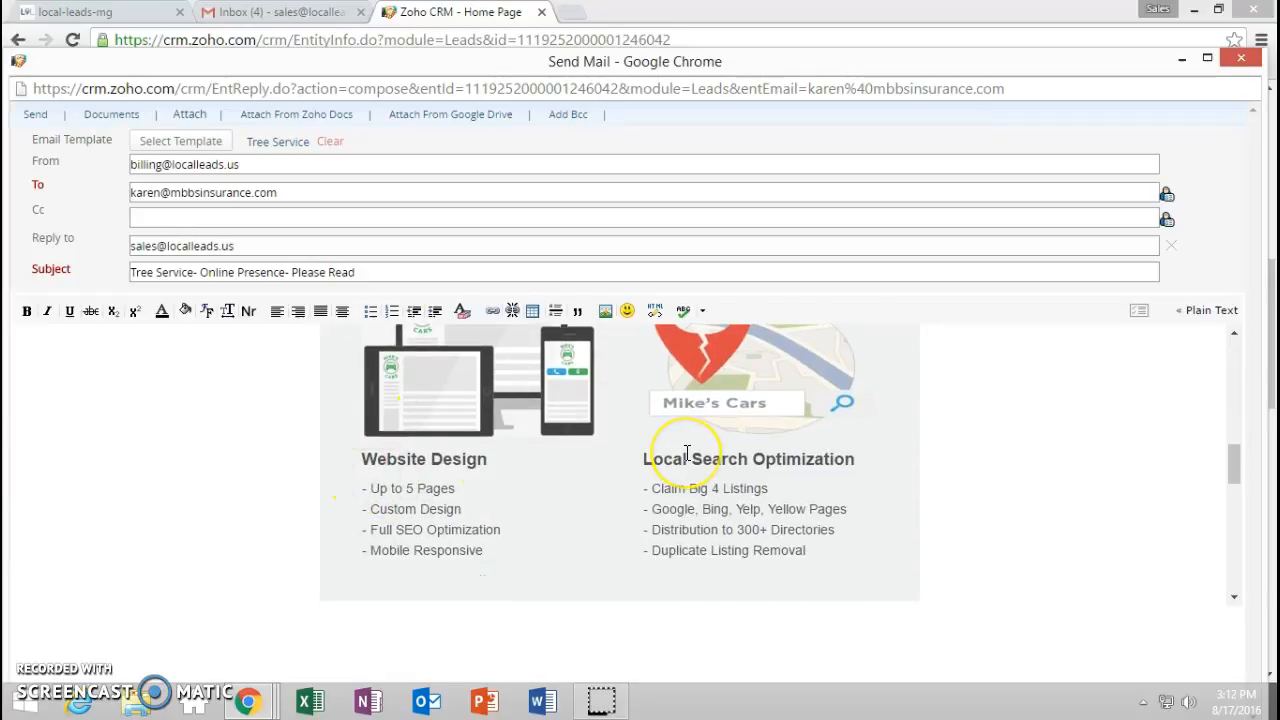
scroll(680, 452, down, 5)
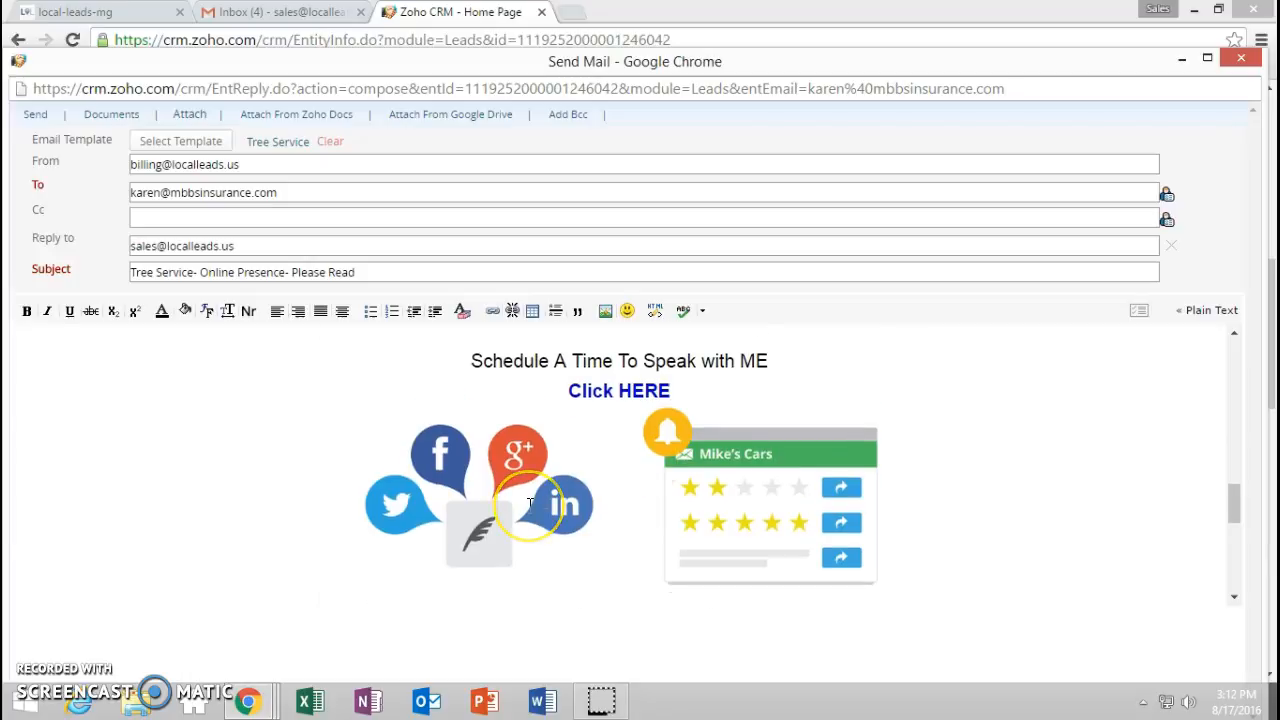
scroll(535, 504, down, 5)
scroll(530, 506, up, 15)
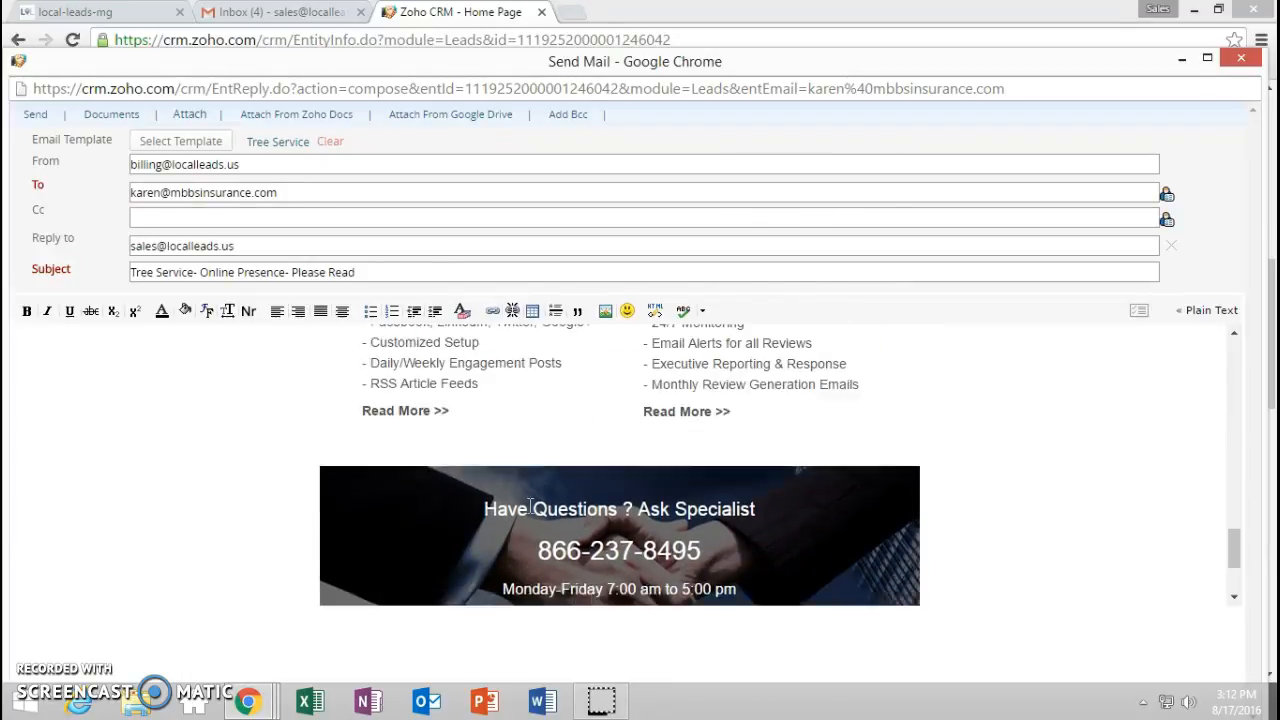
scroll(530, 506, up, 2)
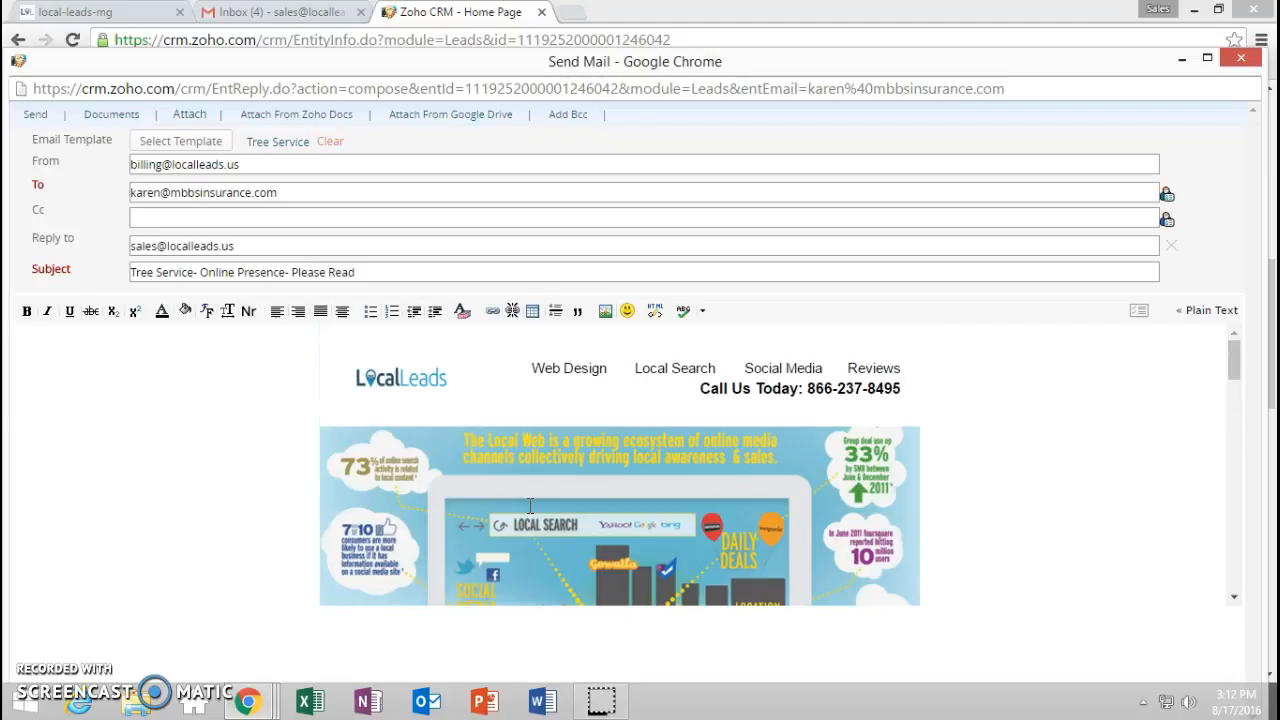
Step: Close the Send Mail window and open a new browser tab
click(1241, 58)
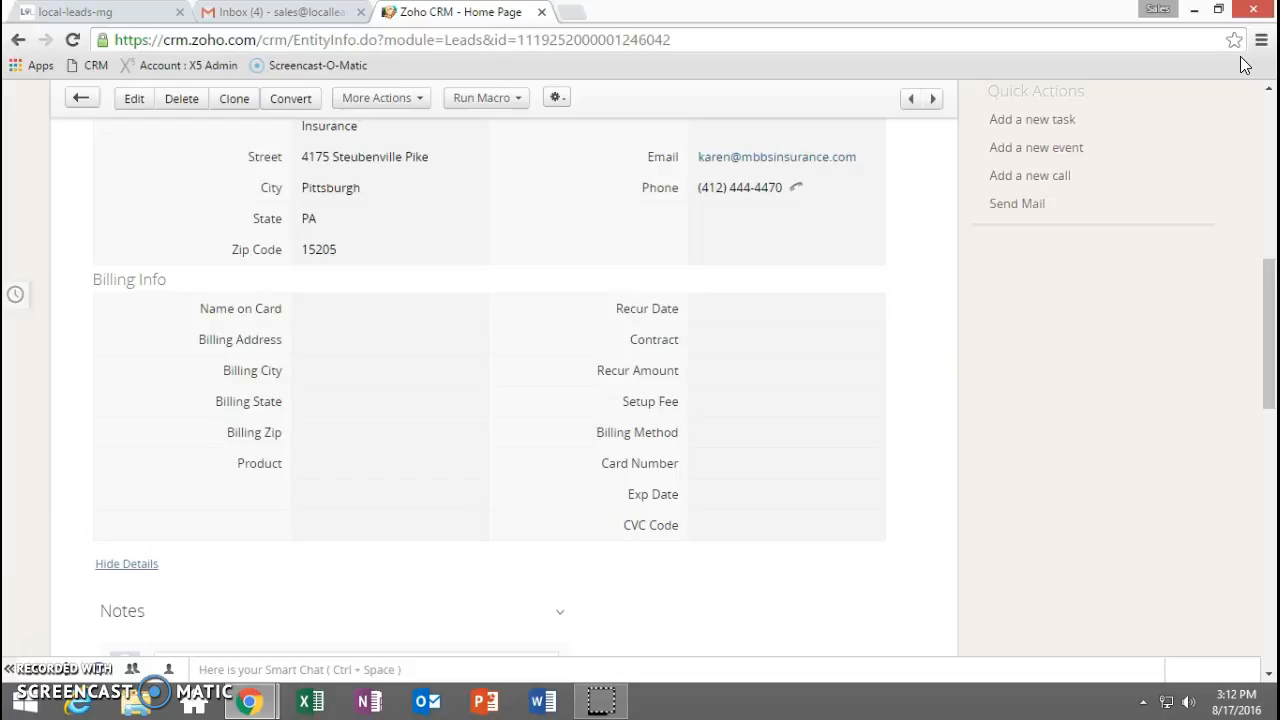
click(570, 13)
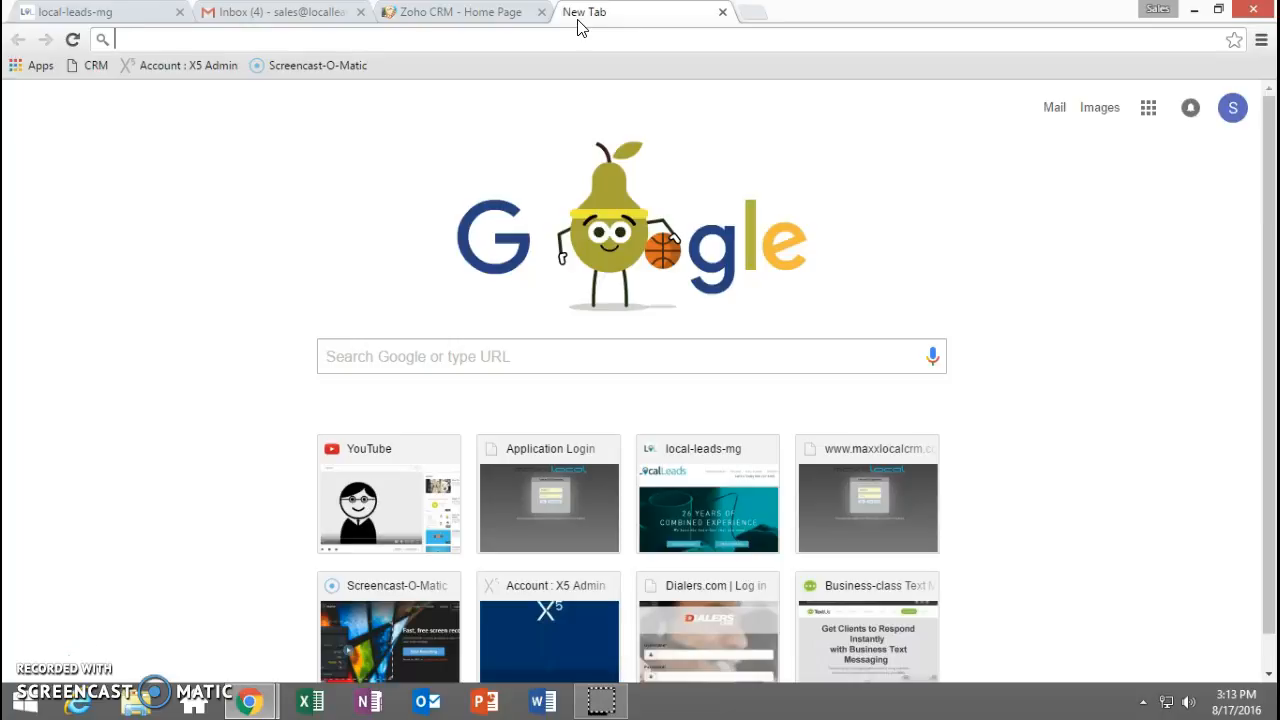
Step: Search Google for 'roofers in portland oregon' and expand the local places listings
text(roofer)
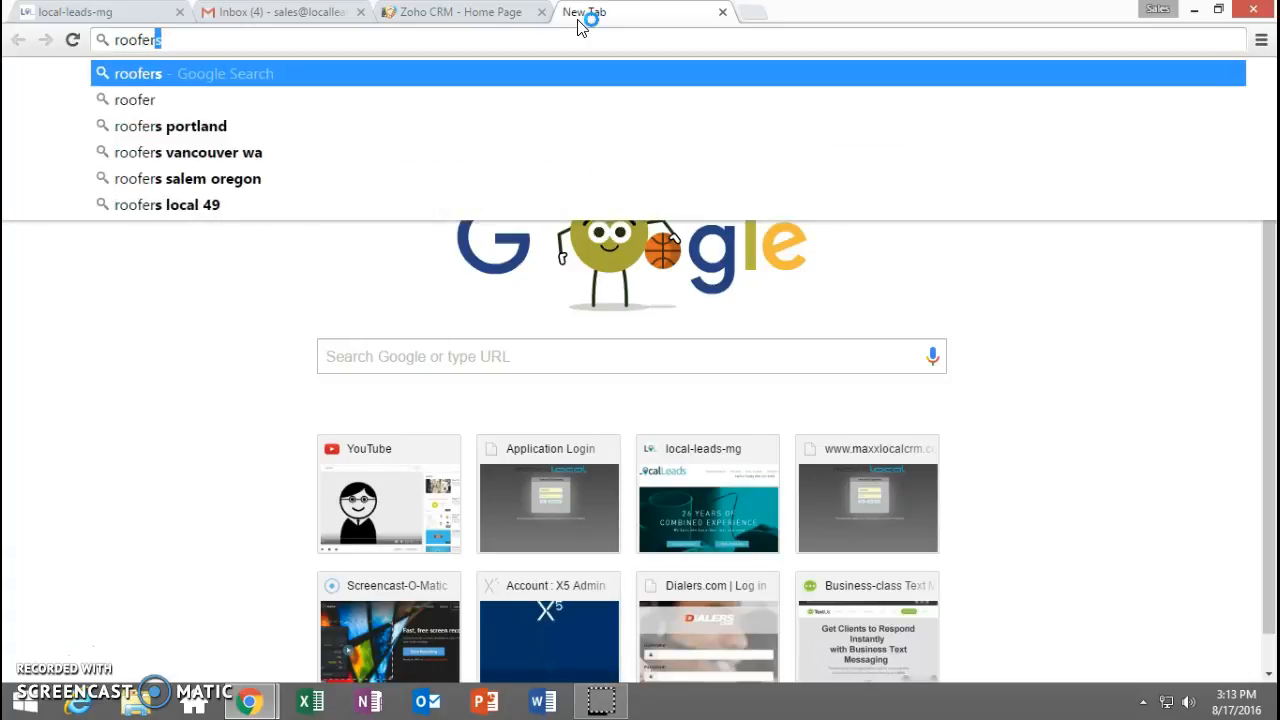
text(s in portland)
key(Return)
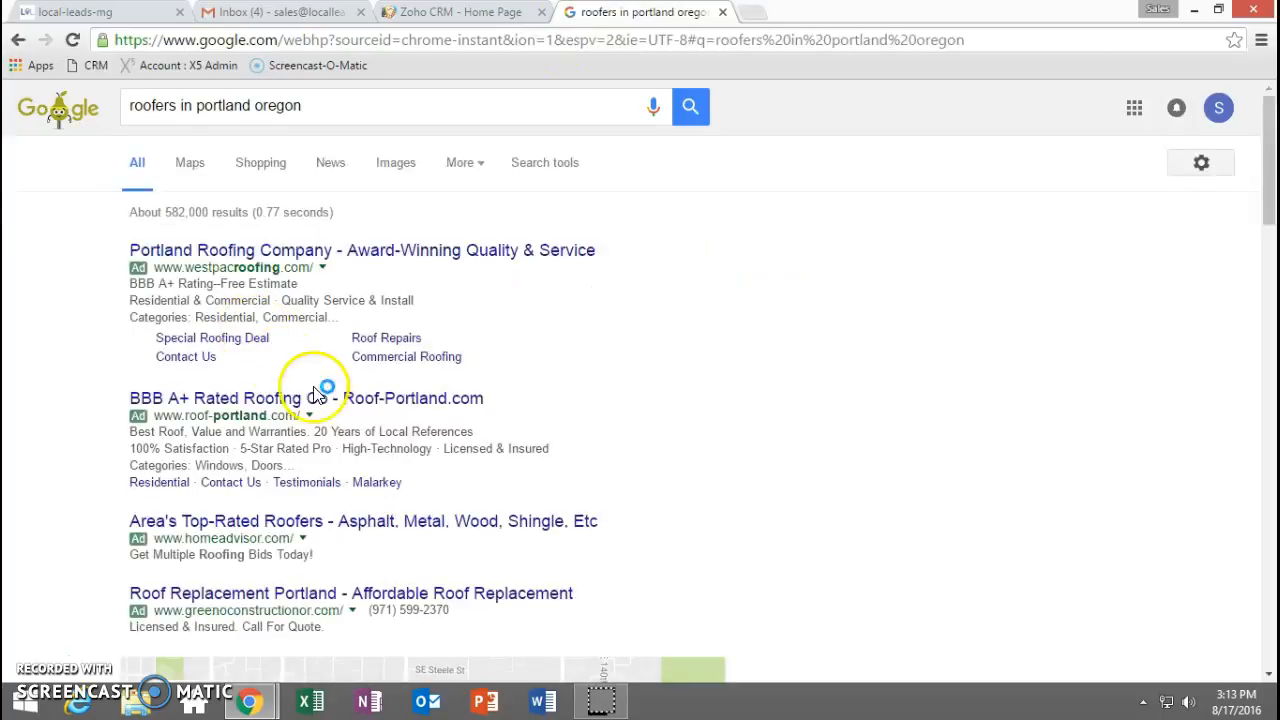
scroll(330, 400, down, 6)
click(185, 565)
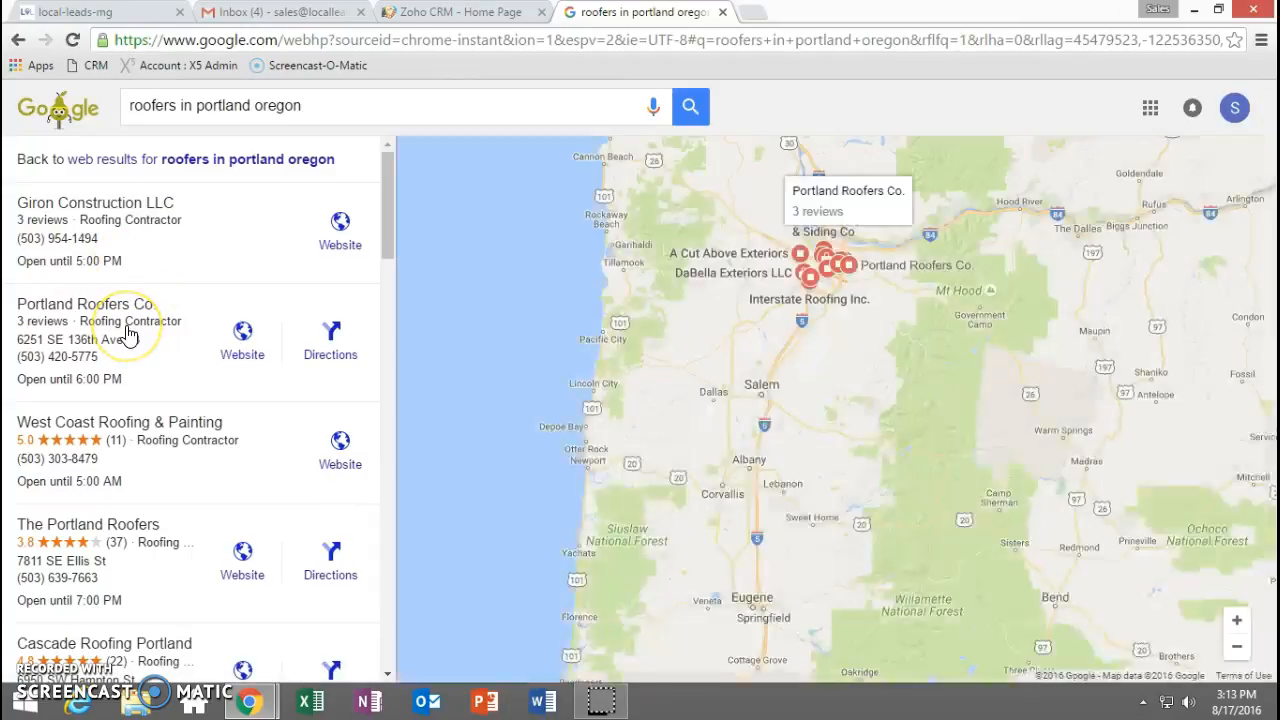
scroll(126, 334, down, 12)
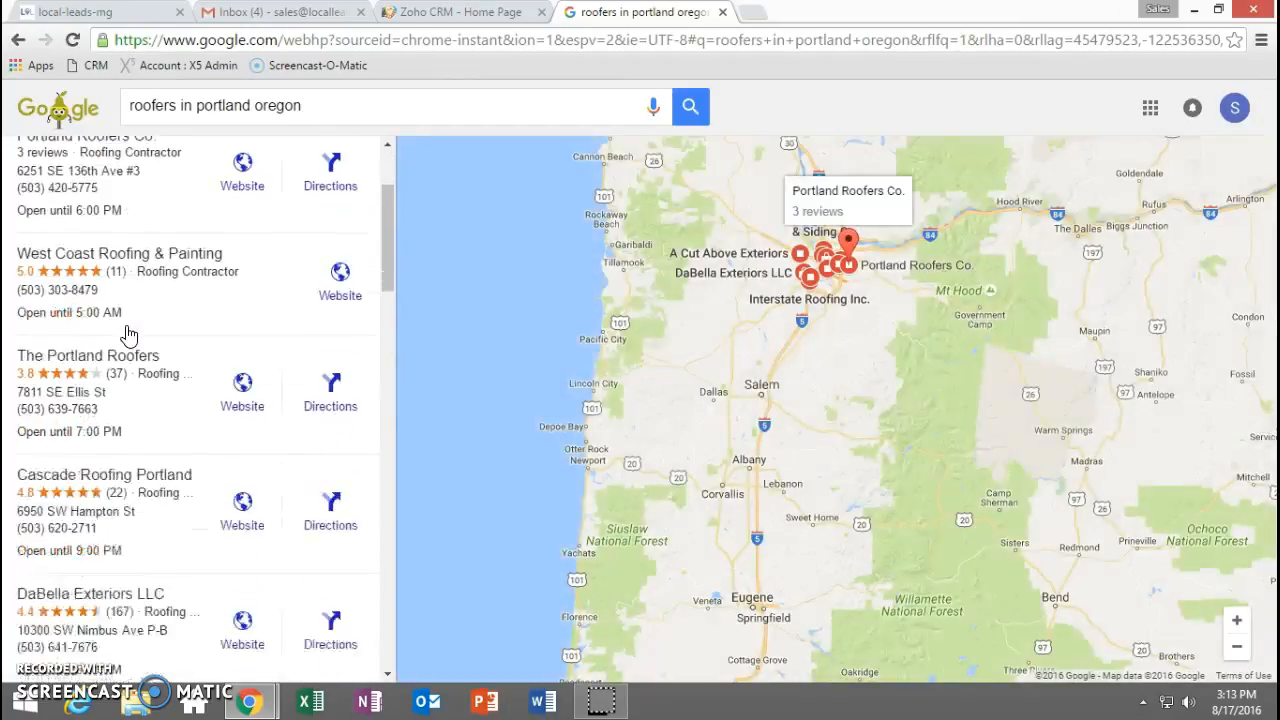
scroll(149, 523, down, 11)
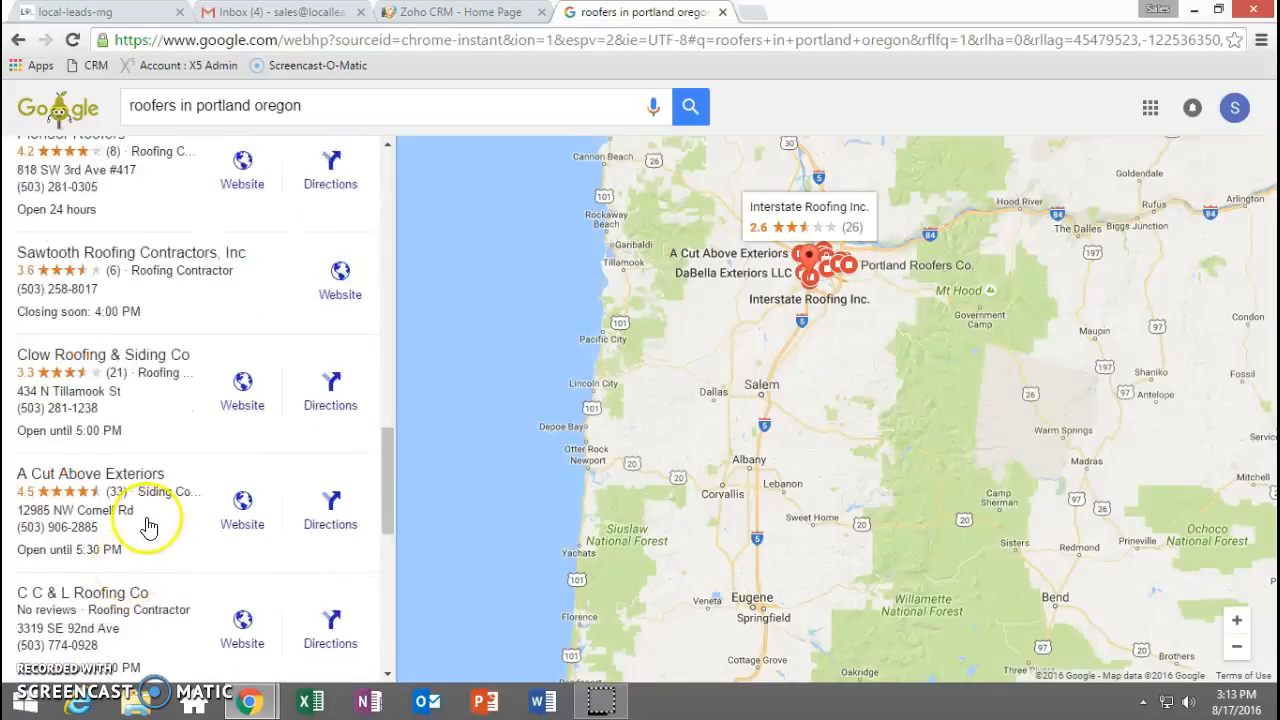
scroll(149, 523, up, 8)
scroll(149, 523, up, 8)
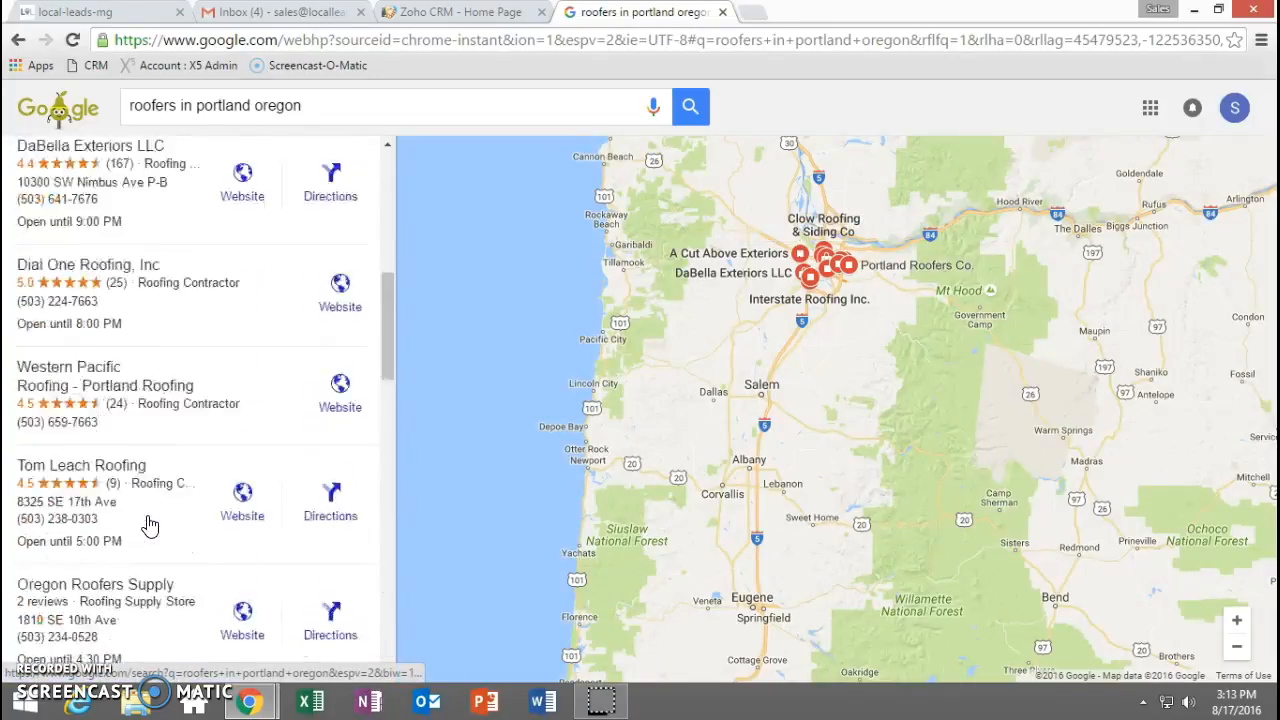
Step: Change the search to 'attorneys in portland oregon', expand its local listings, and open a new tab
double_click(140, 105)
text(attorneys)
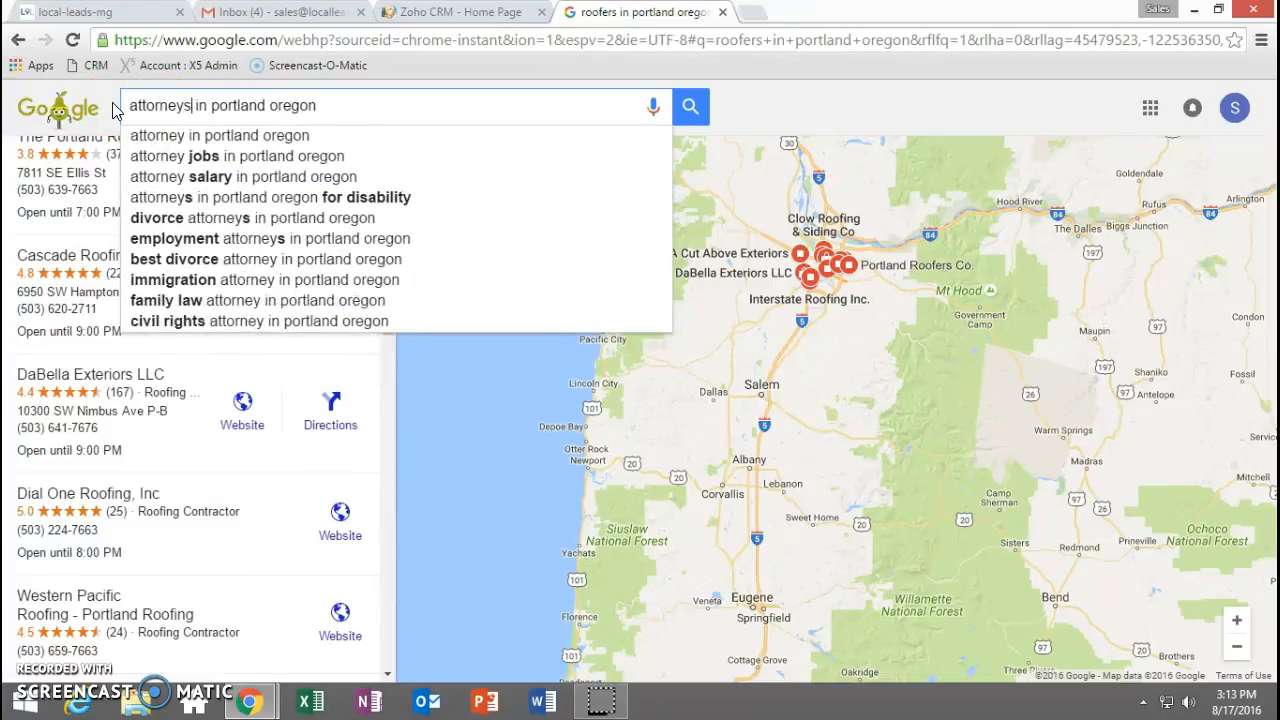
key(Return)
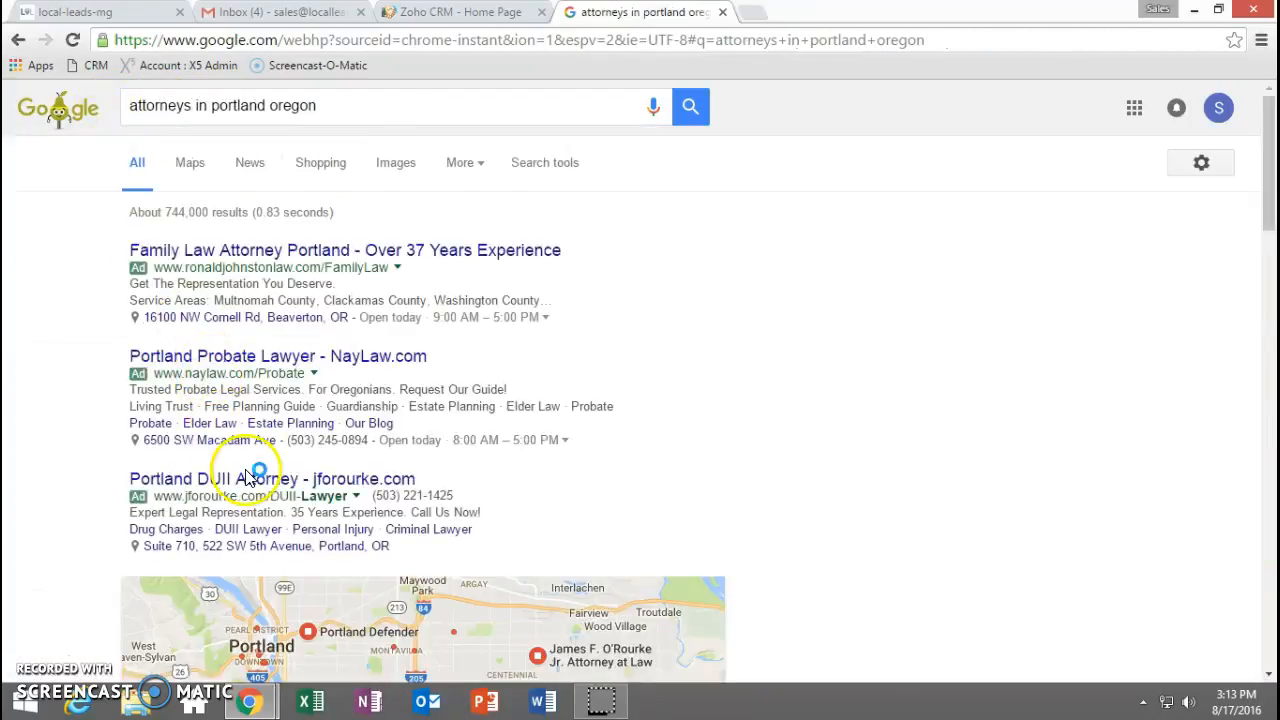
scroll(210, 430, down, 7)
click(201, 392)
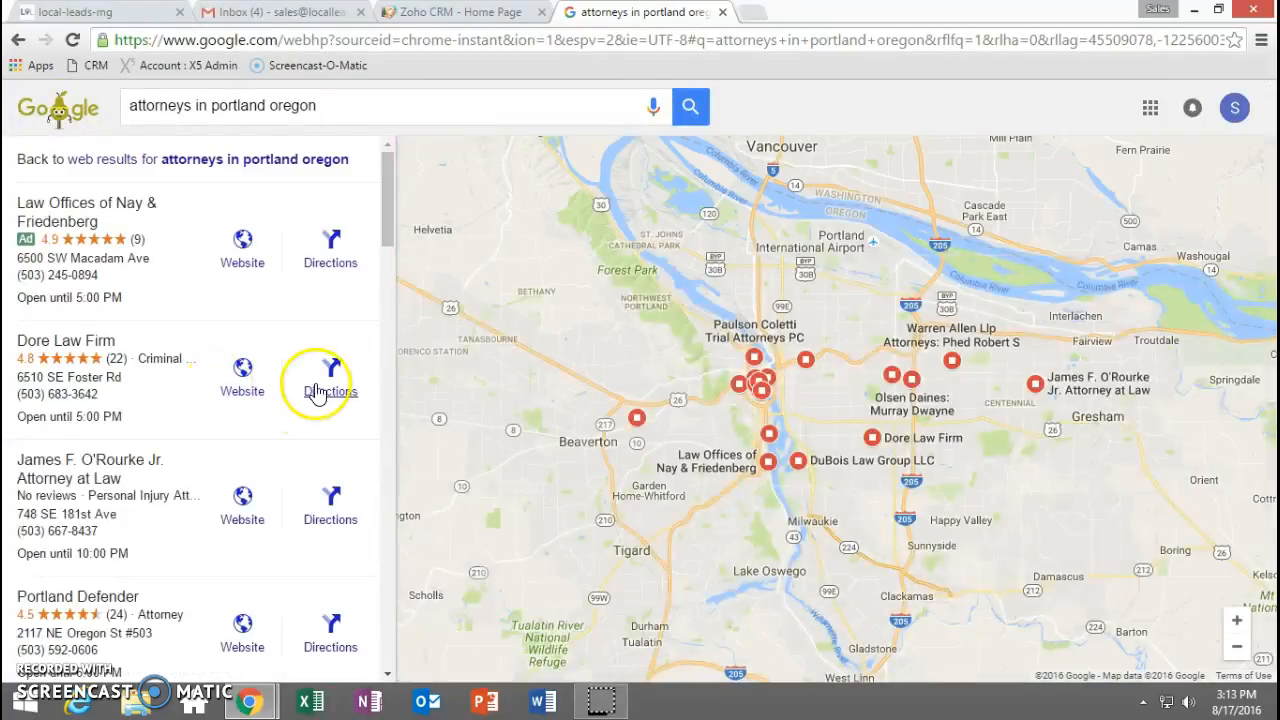
click(750, 12)
Step: Search Google for 'yellow pages' and open the YP.com Yellow Pages site
text(yellow)
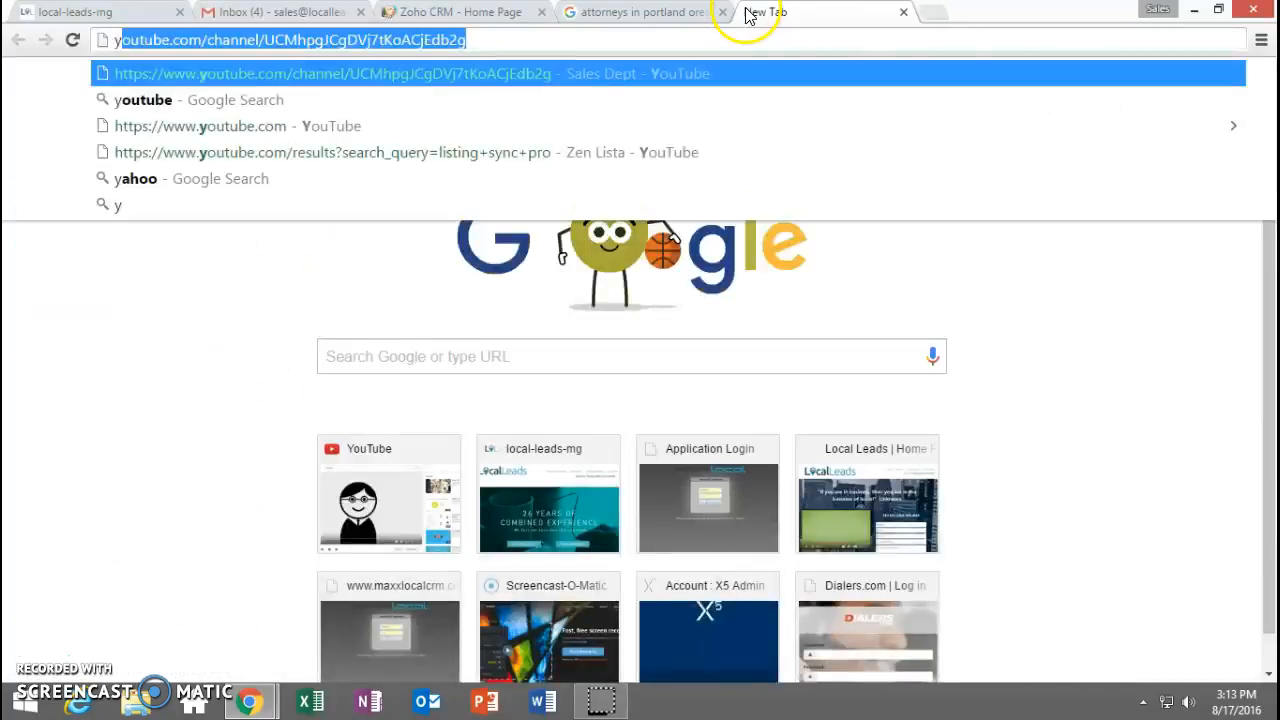
text(pages)
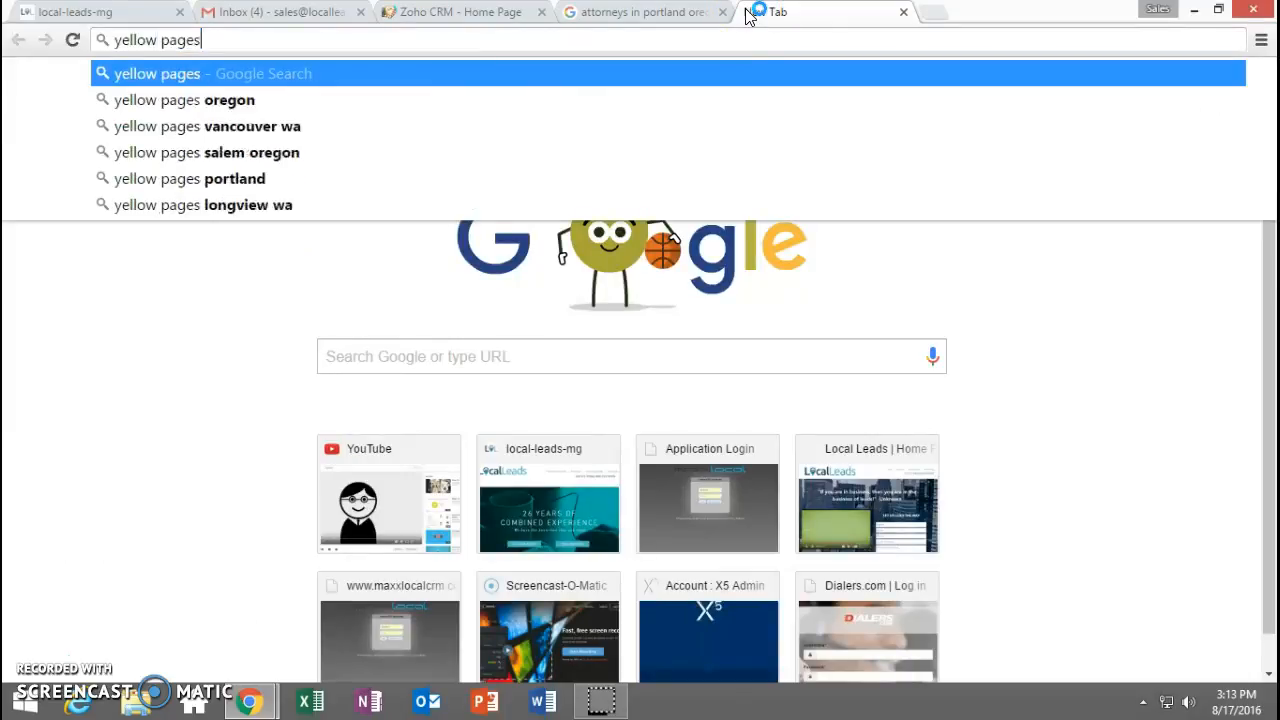
key(Return)
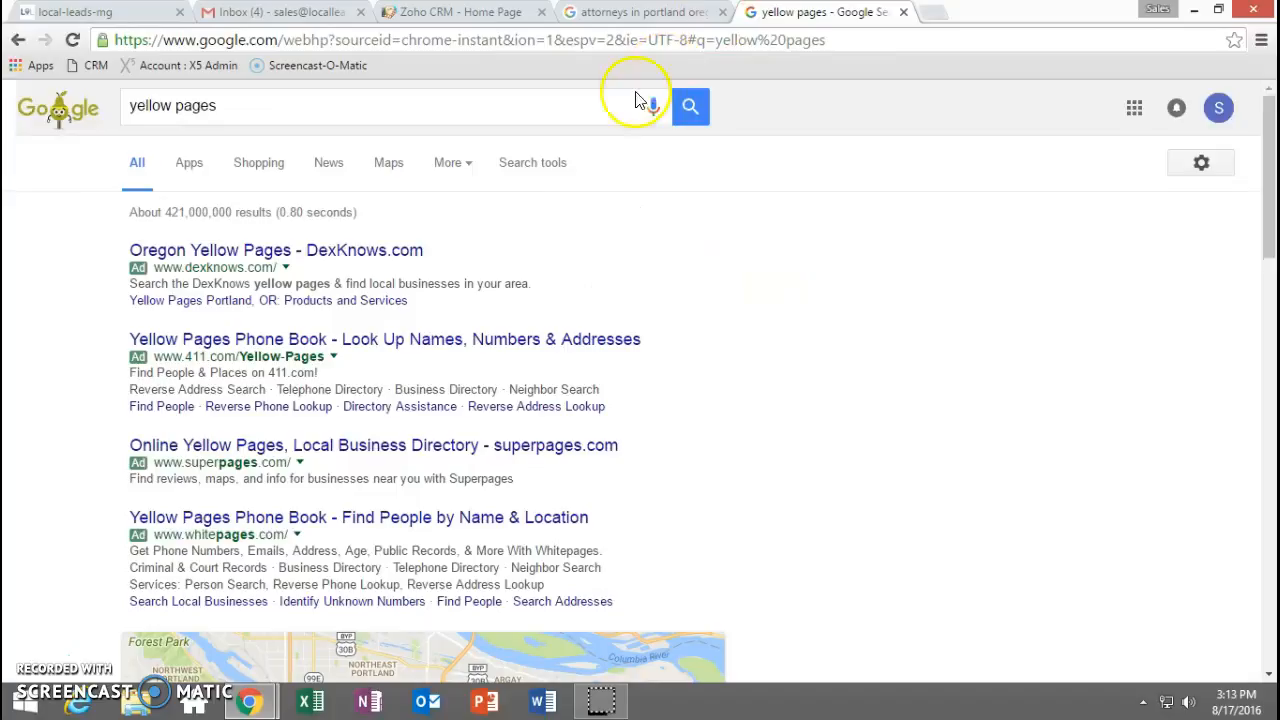
scroll(386, 349, down, 5)
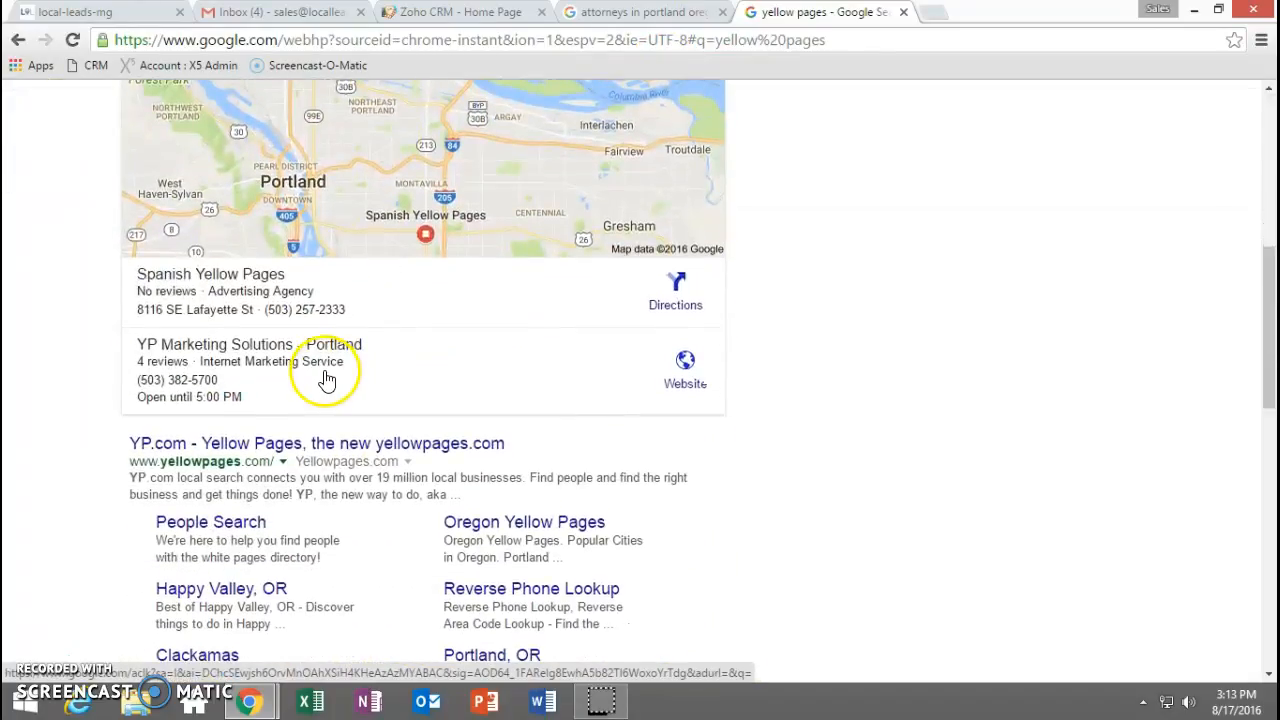
click(312, 445)
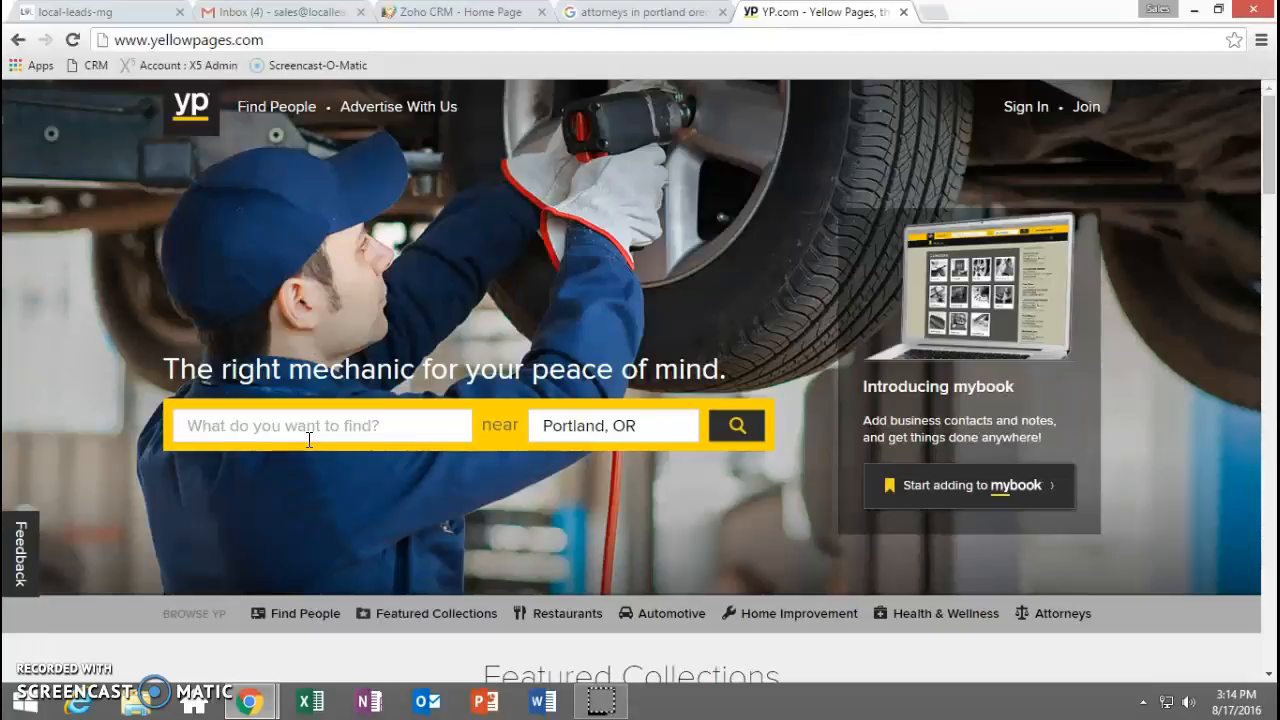
click(600, 14)
scroll(240, 450, down, 3)
scroll(237, 460, down, 15)
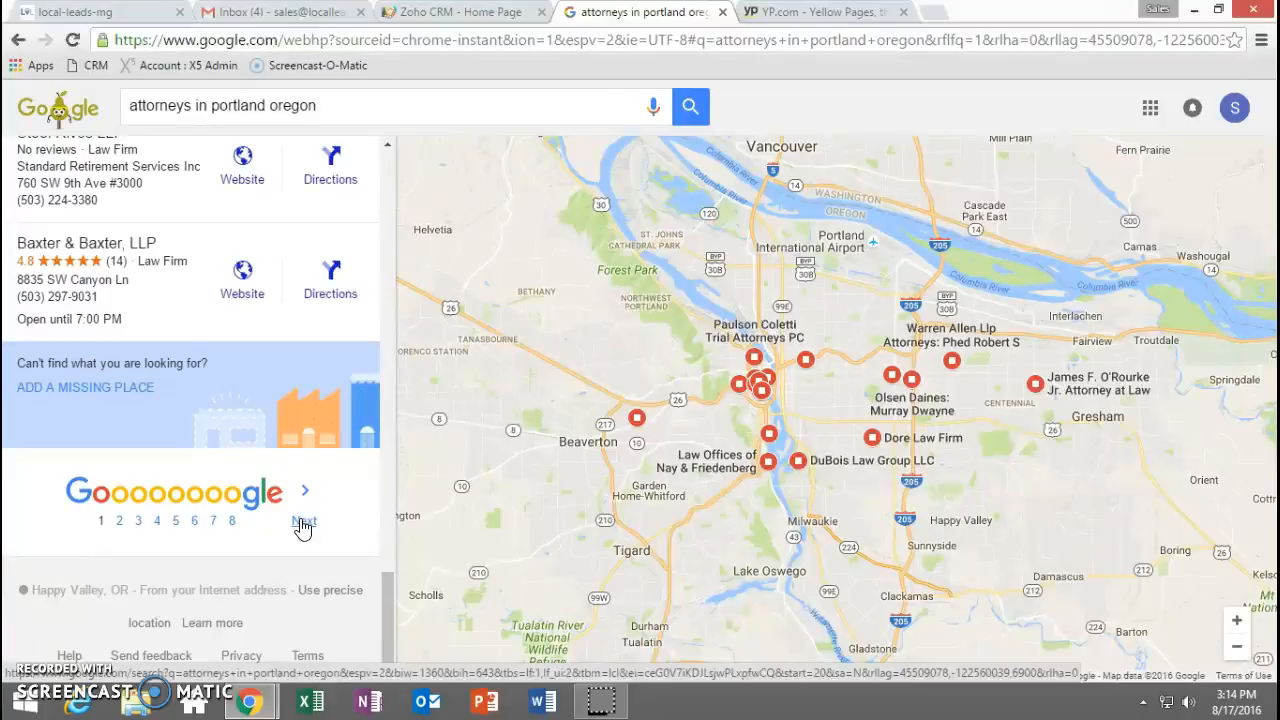
click(778, 22)
scroll(393, 292, down, 7)
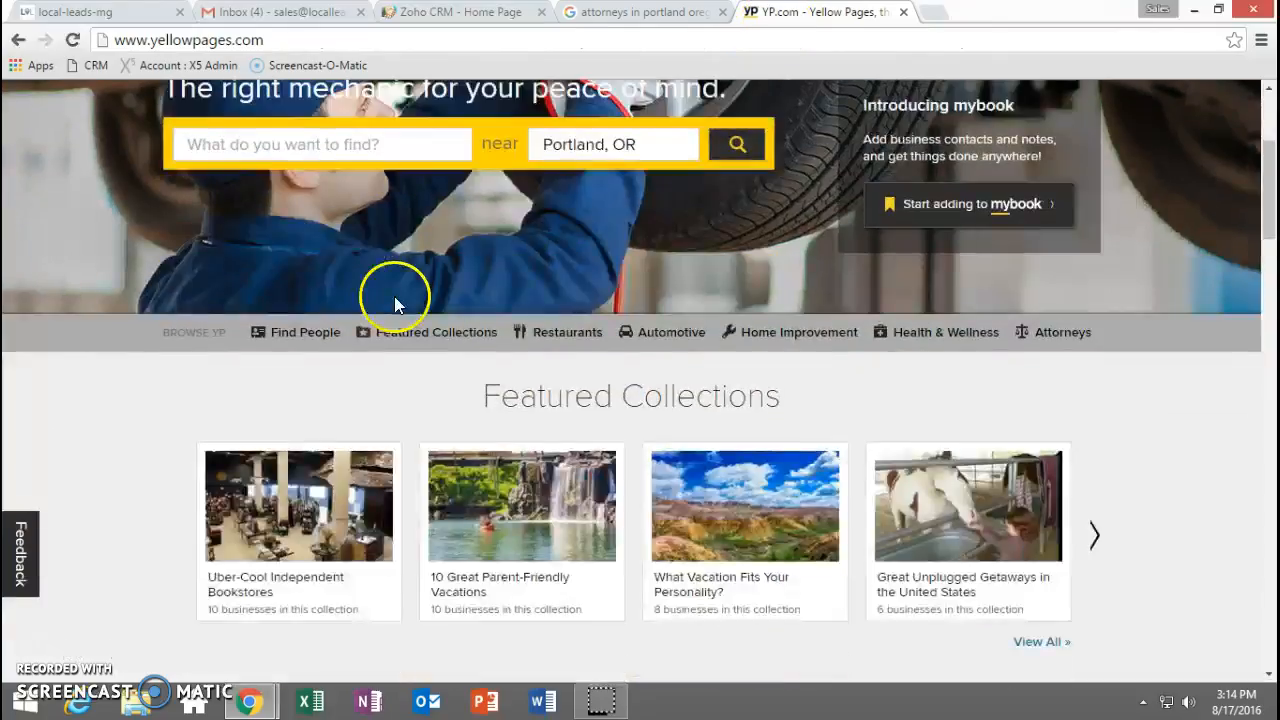
scroll(443, 398, up, 7)
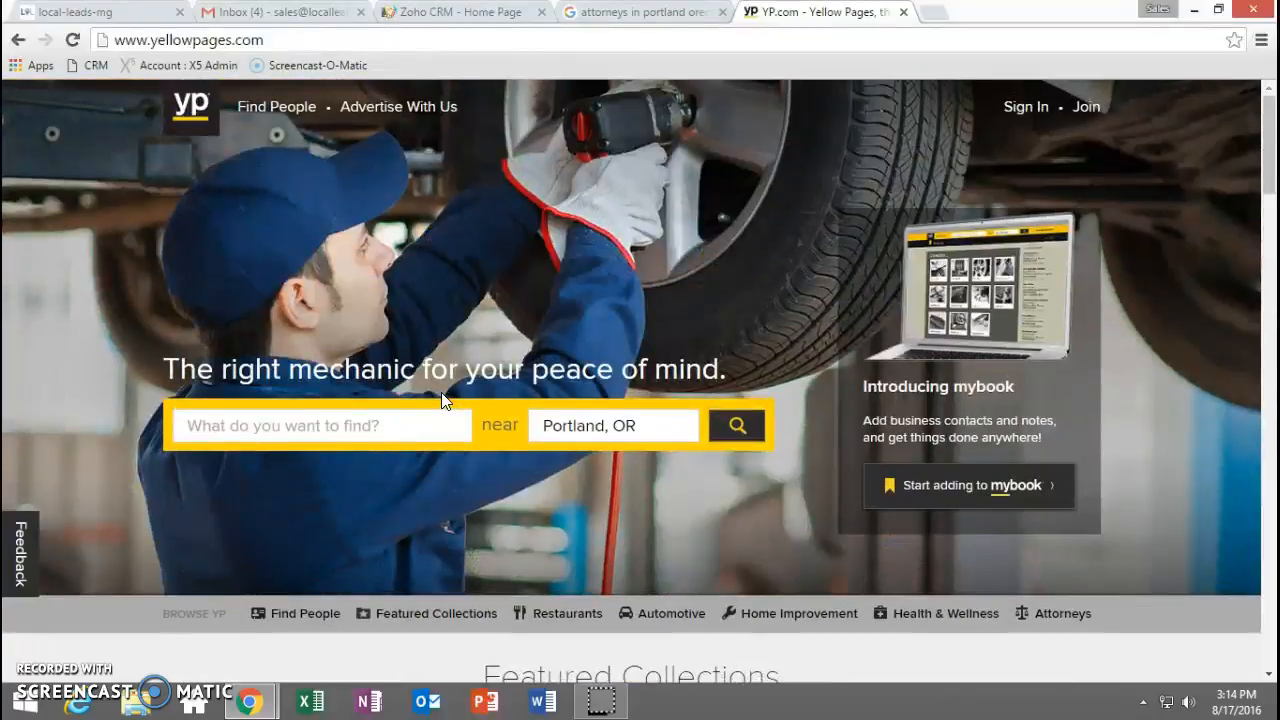